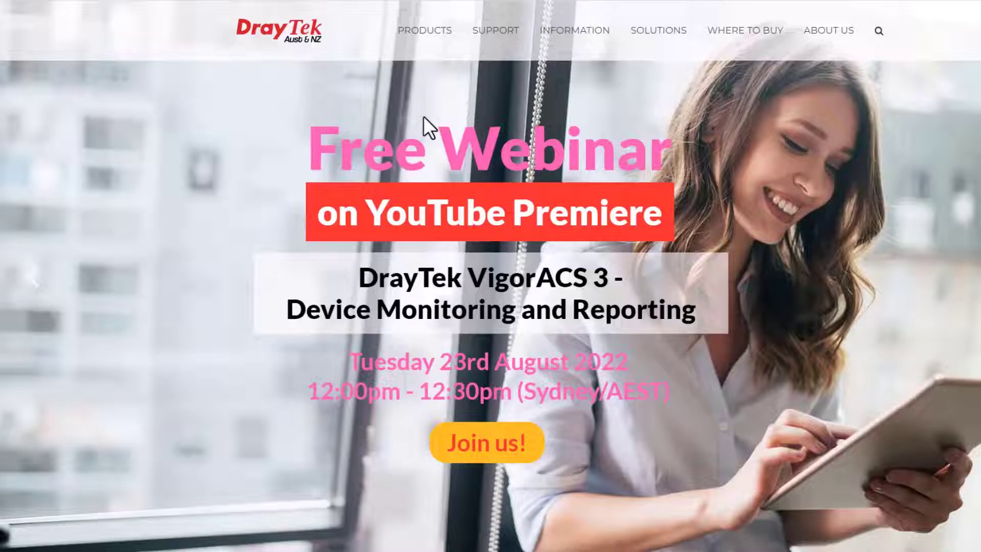
Search the DrayTek downloads for 2927 and download Vigor2927_v4.4.0_en.zip from the Vigor2927 LTE Series page
mouse_move(493, 32)
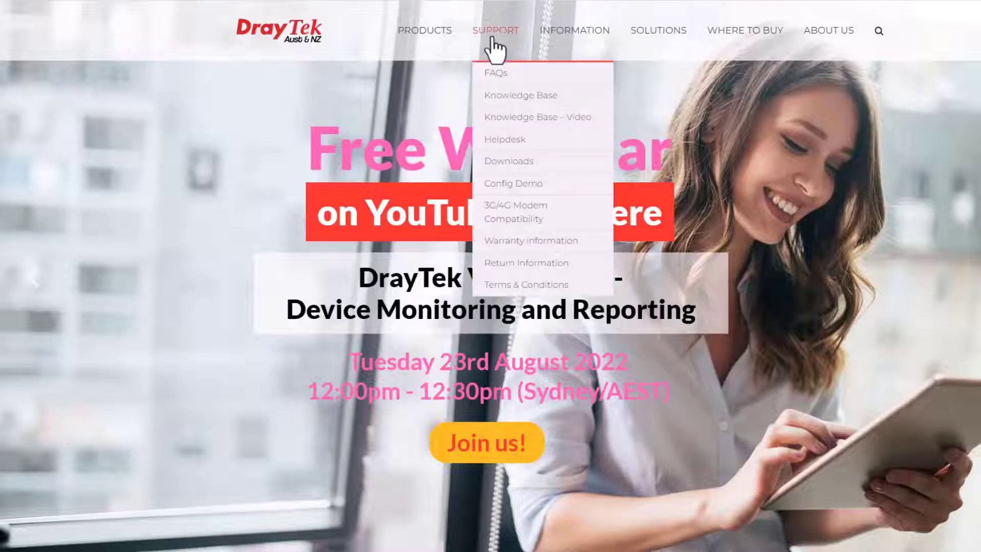
click(517, 163)
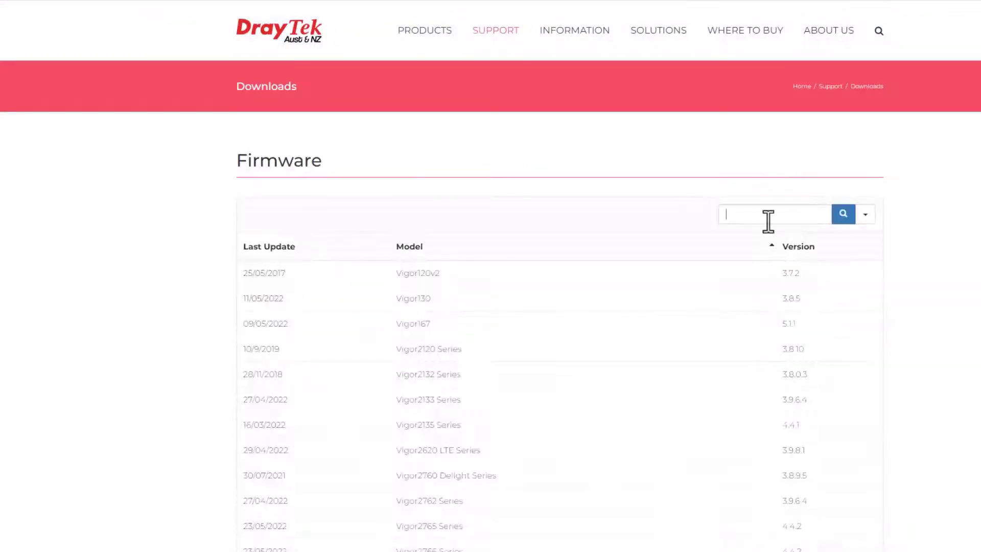
text(2927)
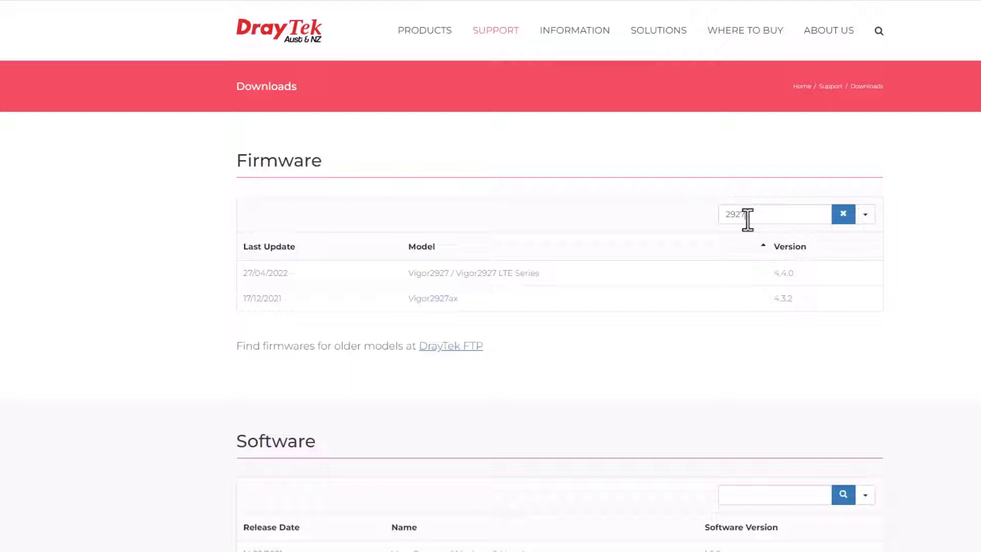
click(504, 286)
scroll(491, 276, down, 3)
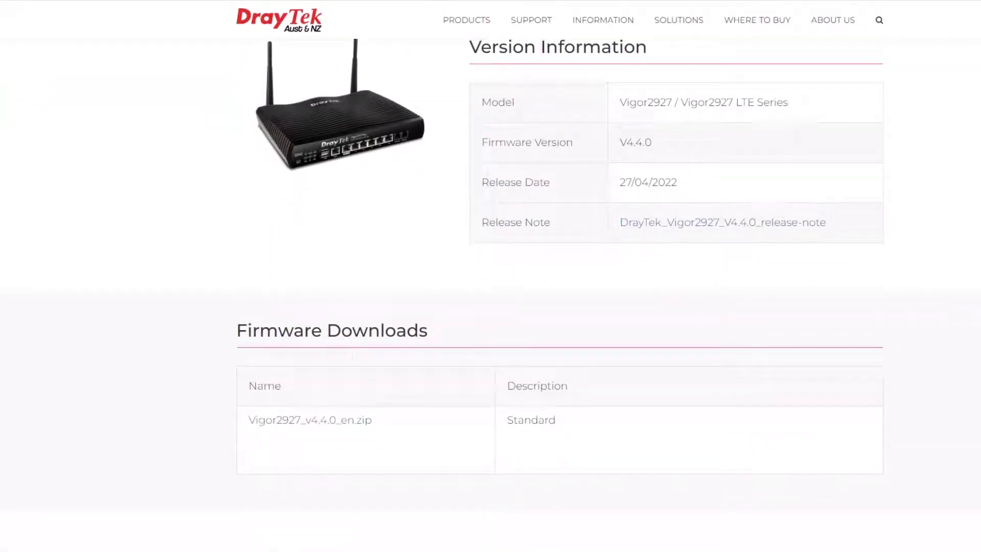
click(333, 423)
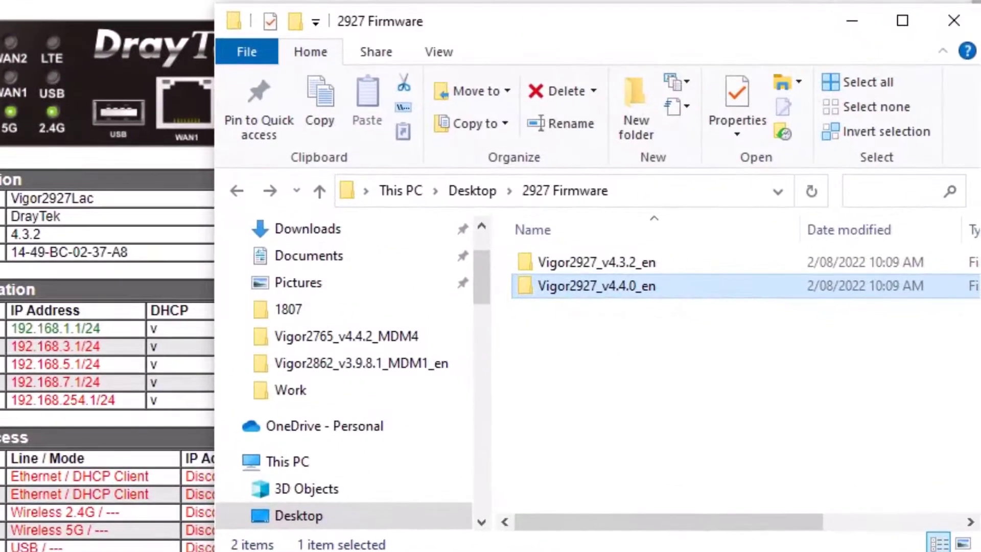
Open the Vigor2927_v4.4.0_en folder and look over the v2927_440.all and v2927_440.rst files
key(Return)
click(576, 262)
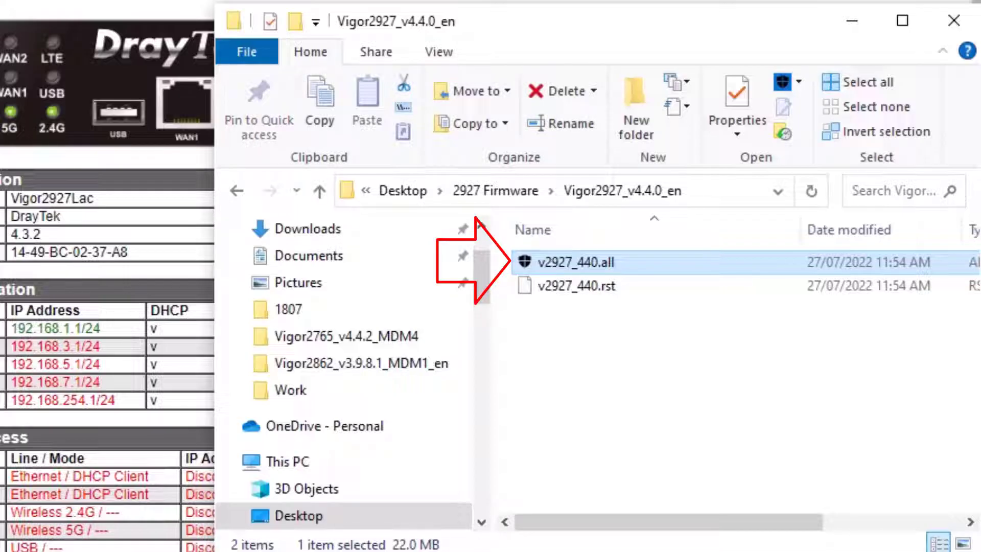
click(576, 286)
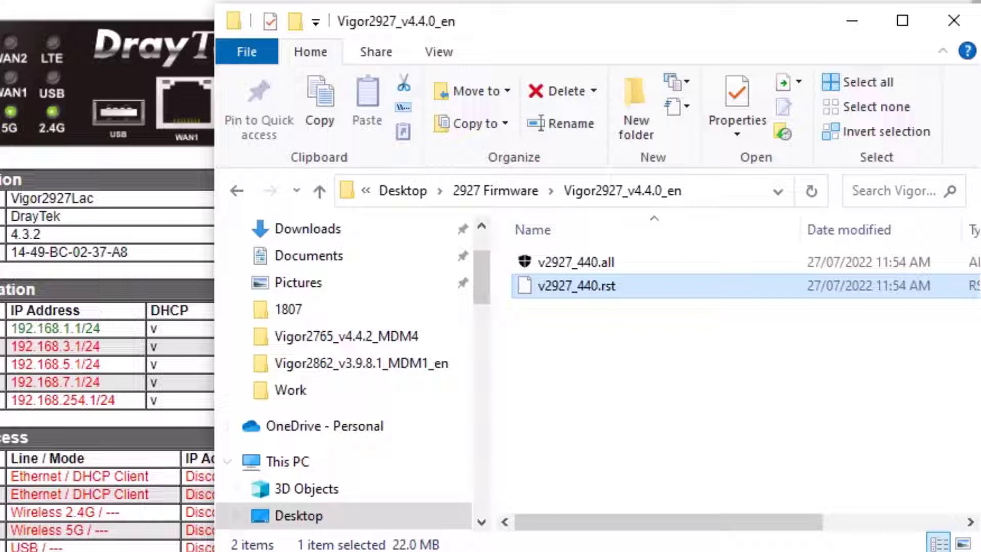
click(576, 262)
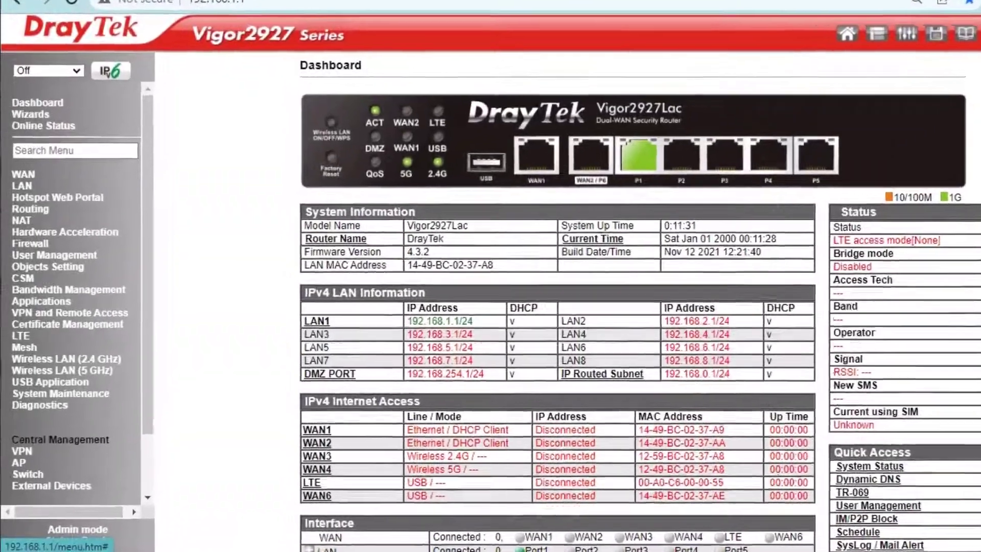
On System Maintenance > Firmware Upgrade, choose v2927_440.all as the upload file
click(56, 405)
scroll(86, 276, down, 4)
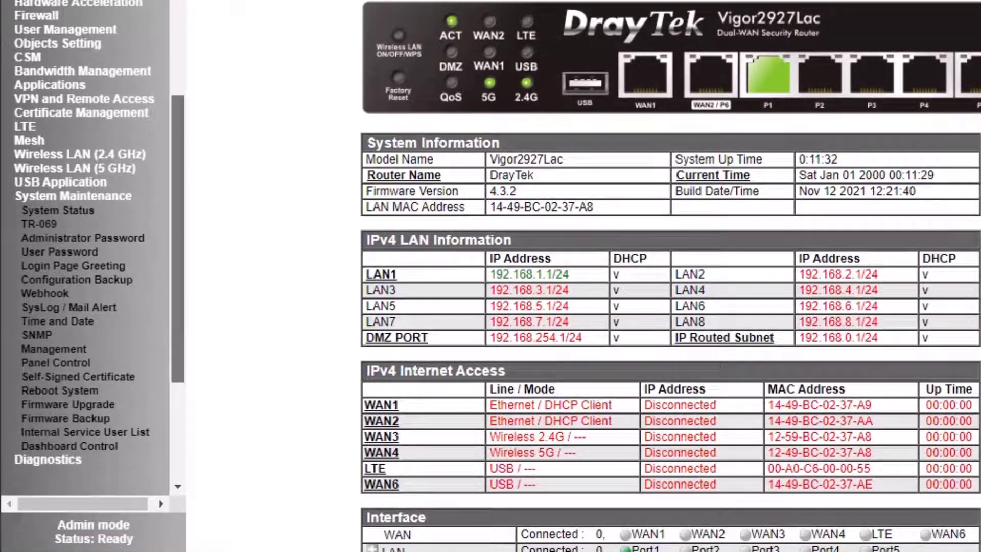
scroll(84, 276, down, 2)
click(68, 348)
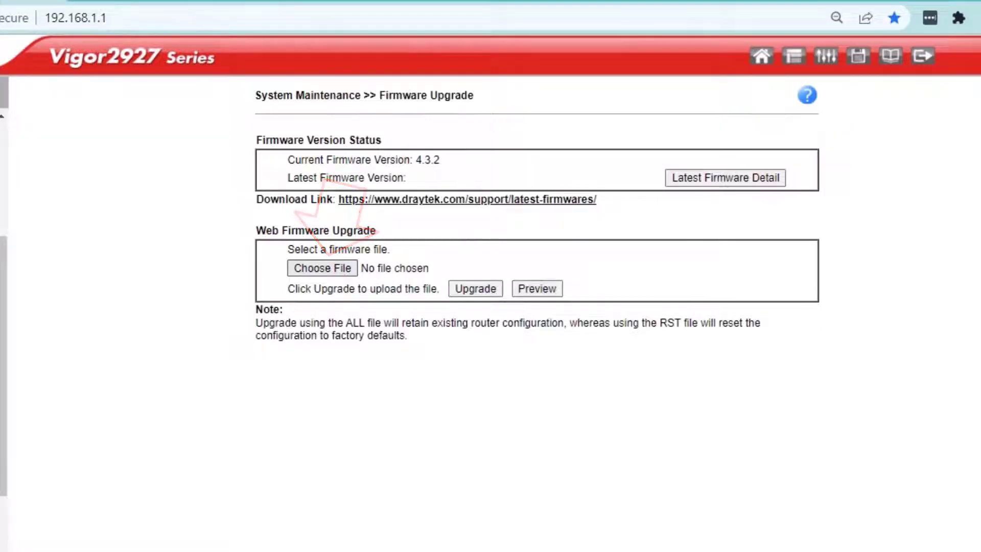
click(322, 268)
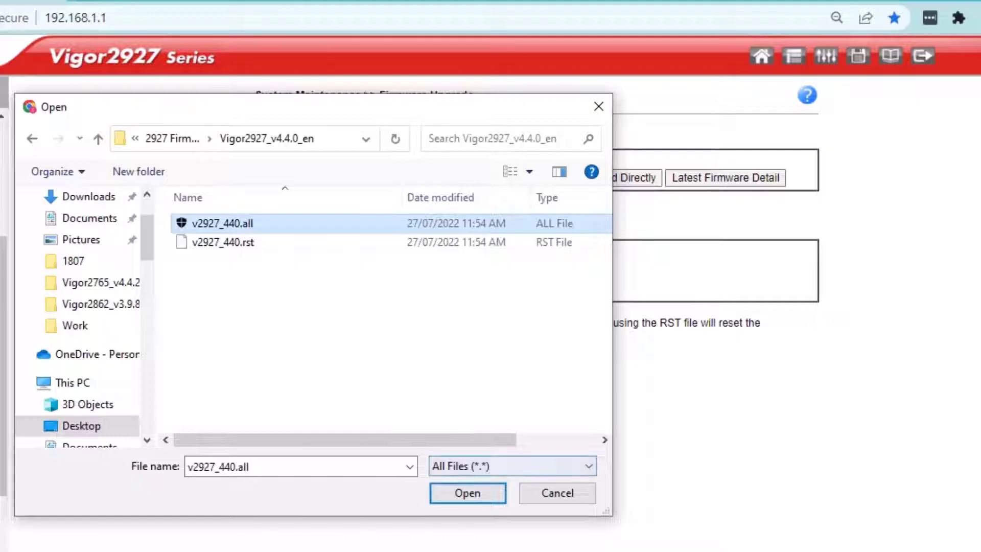
key(Return)
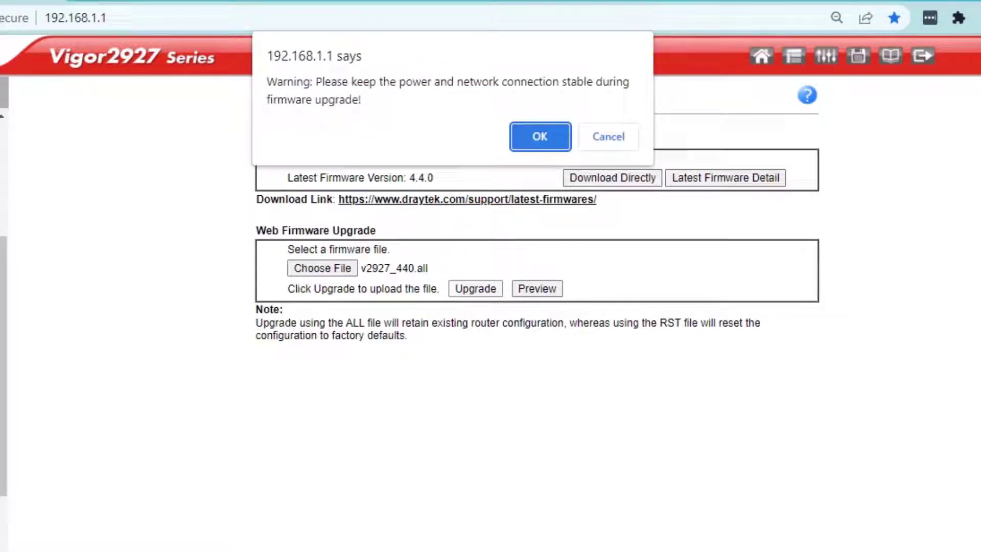
Start the firmware upgrade past the warning and restart the router to apply it
key(Return)
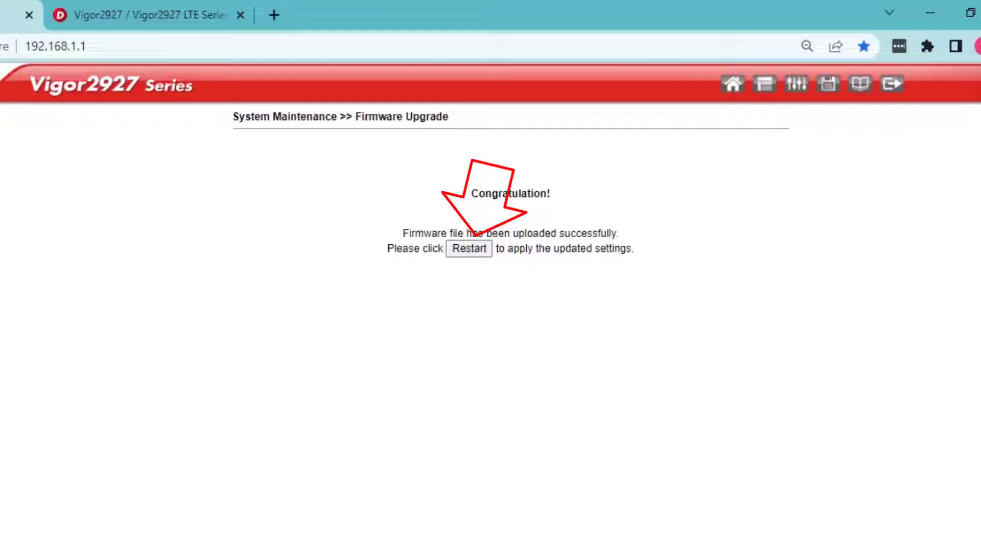
click(469, 248)
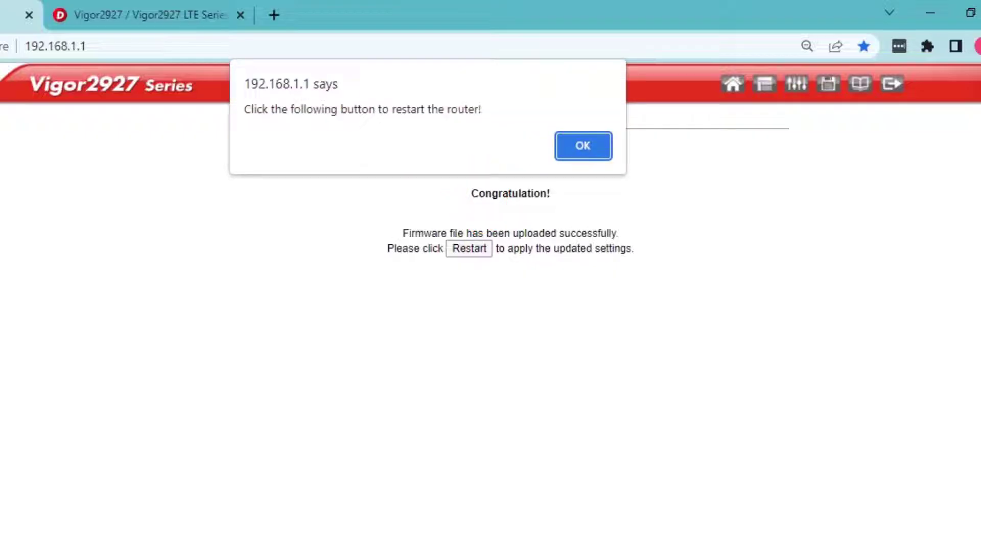
key(Return)
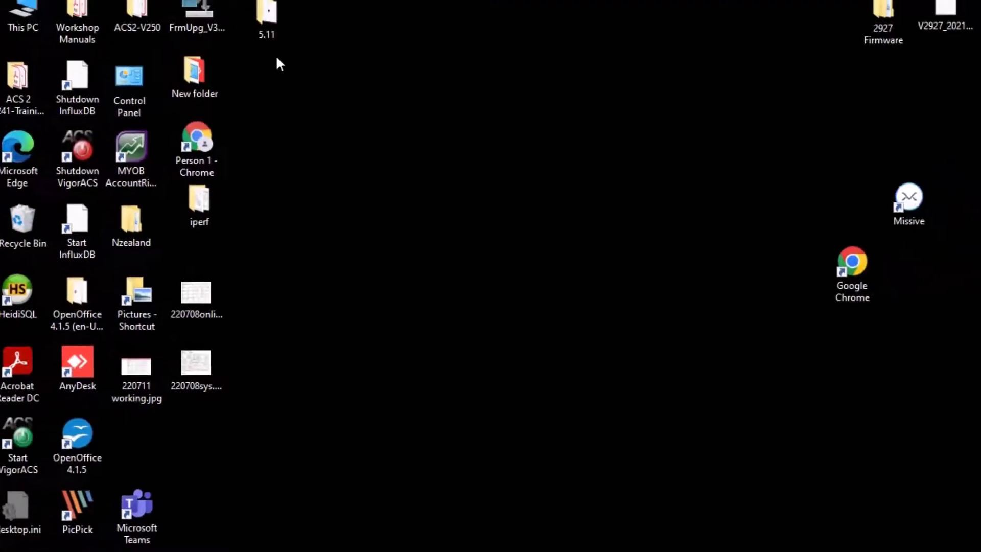
Launch FrmUpg_V3.6.10 from its desktop shortcut
double_click(202, 29)
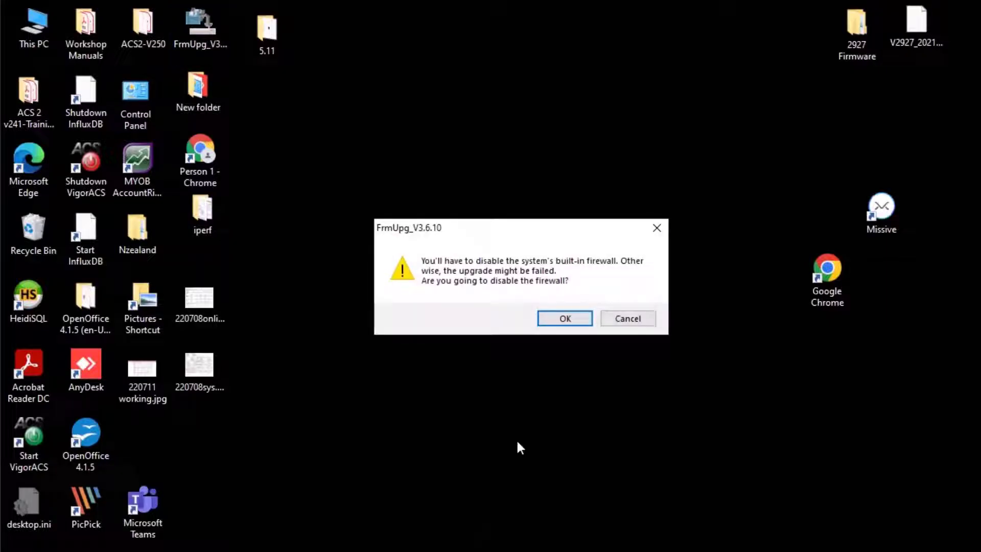
Accept the firewall warning, then set Router IP 192.168.1.1, firmware file v2927_440.all, and the router password
click(565, 318)
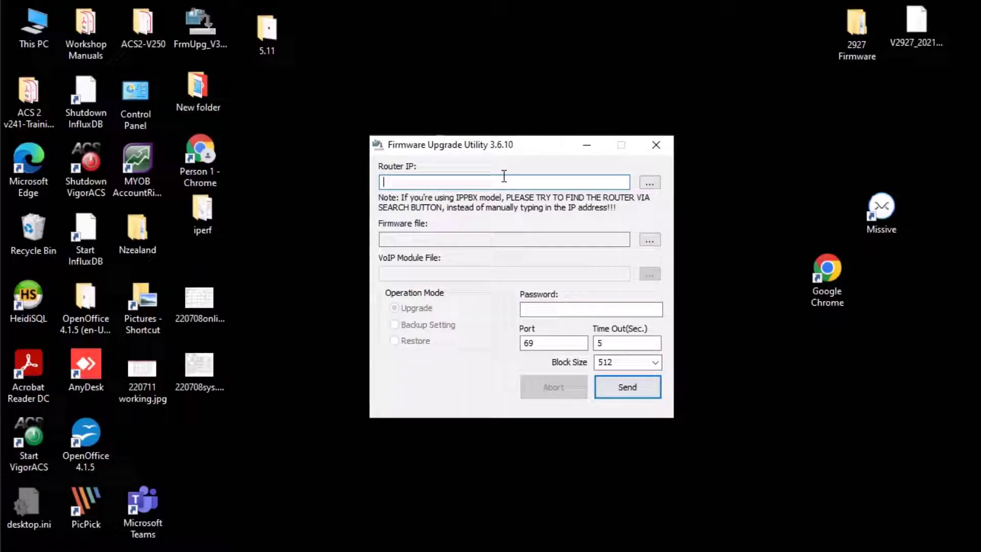
text(192.168.1.1)
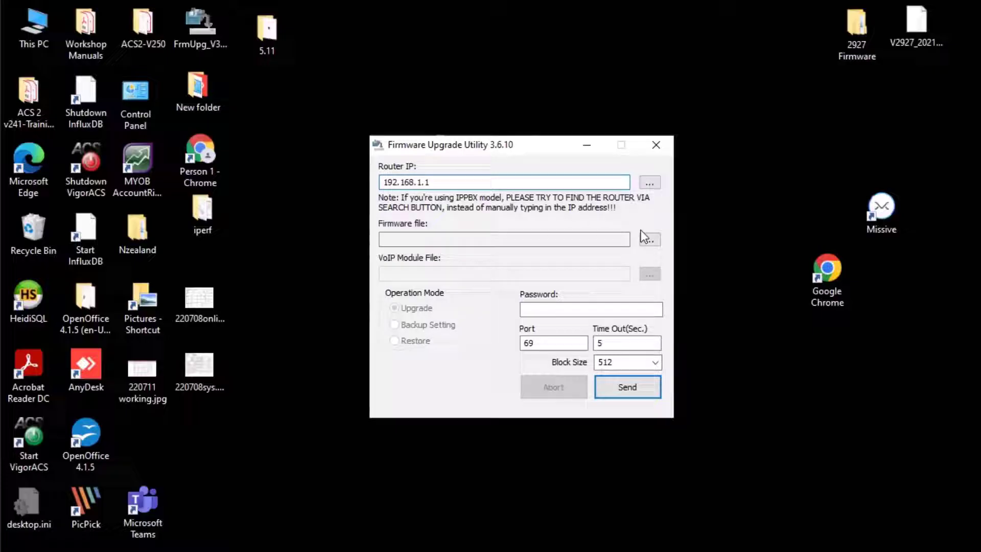
click(648, 241)
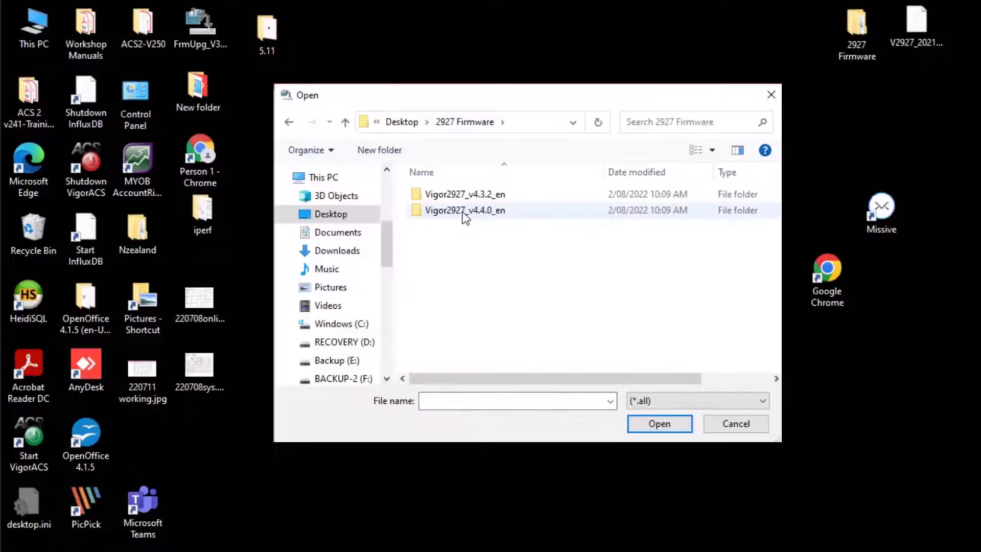
double_click(465, 214)
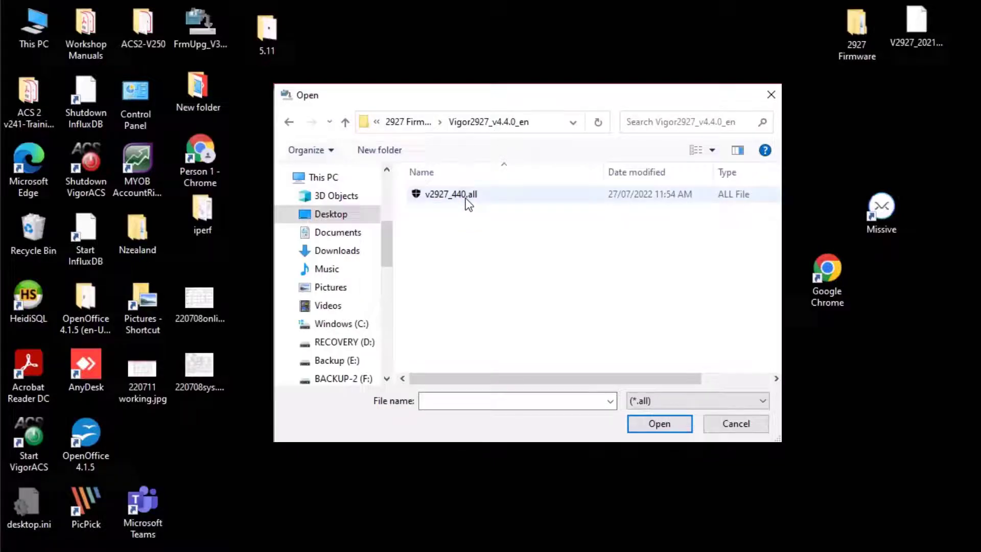
click(468, 200)
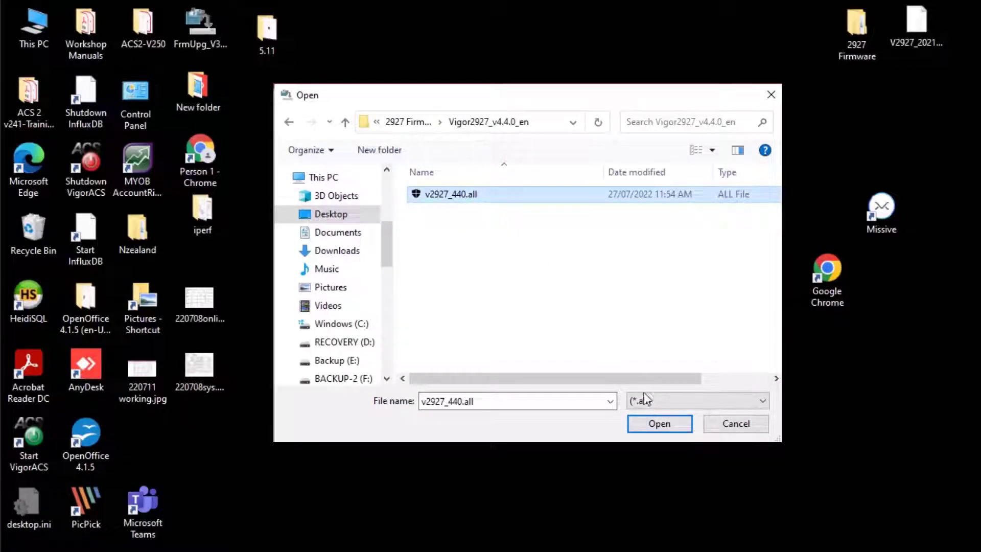
click(655, 424)
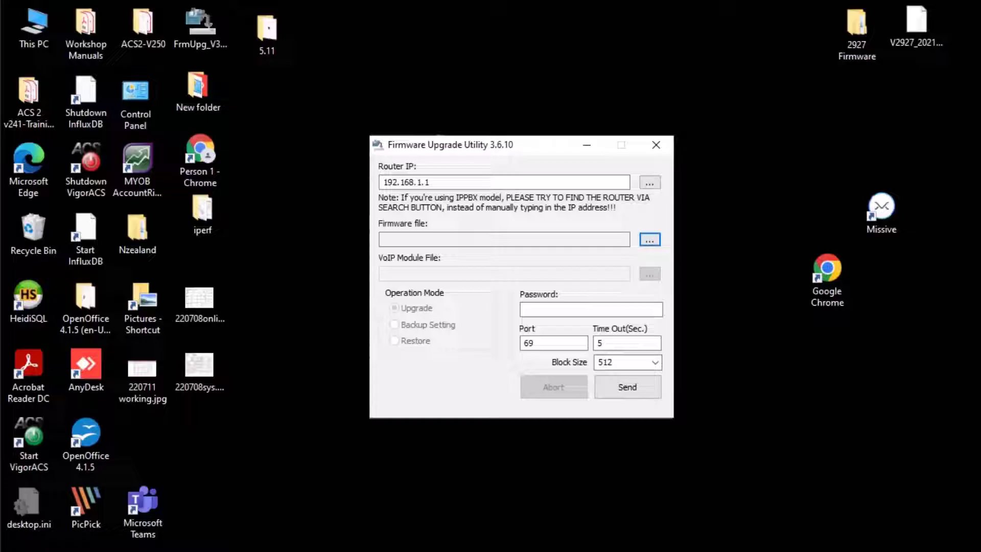
click(551, 310)
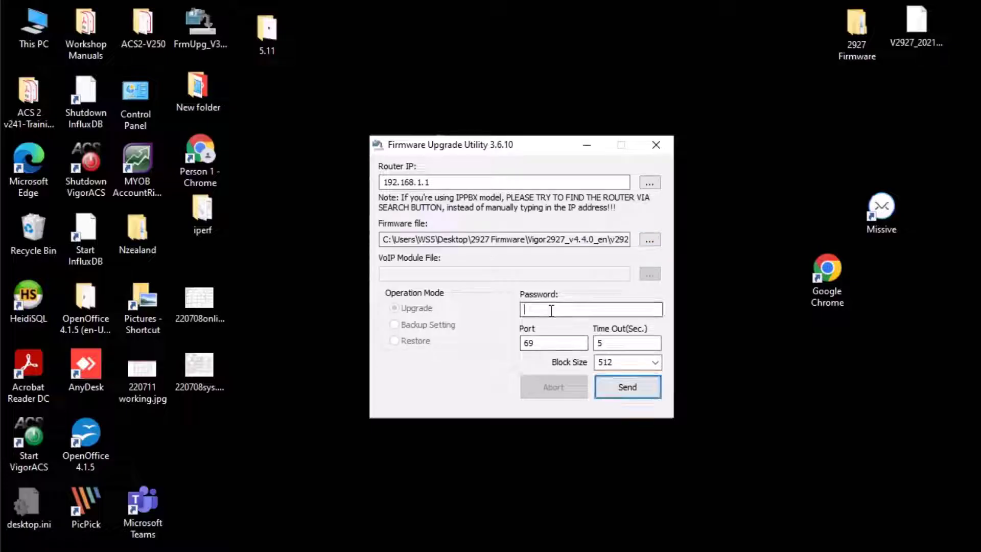
text(*****)
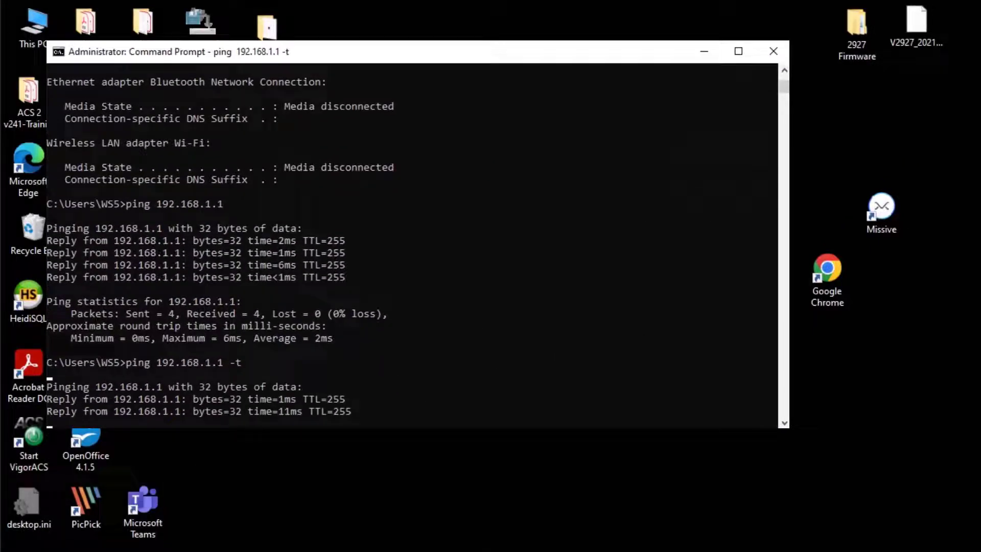
Send the firmware from the upgrade utility and acknowledge the Router is active now message
key(alt+Tab)
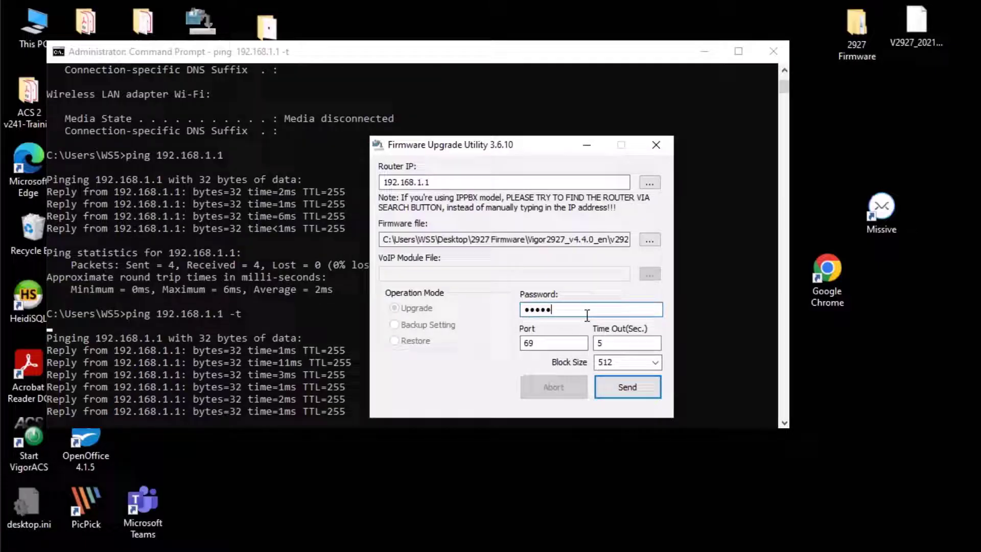
click(638, 387)
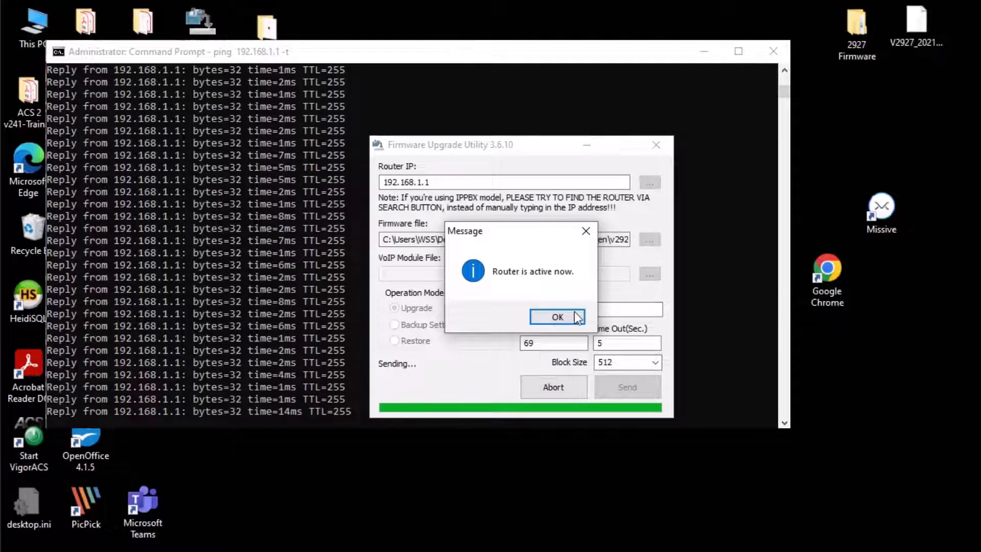
click(558, 317)
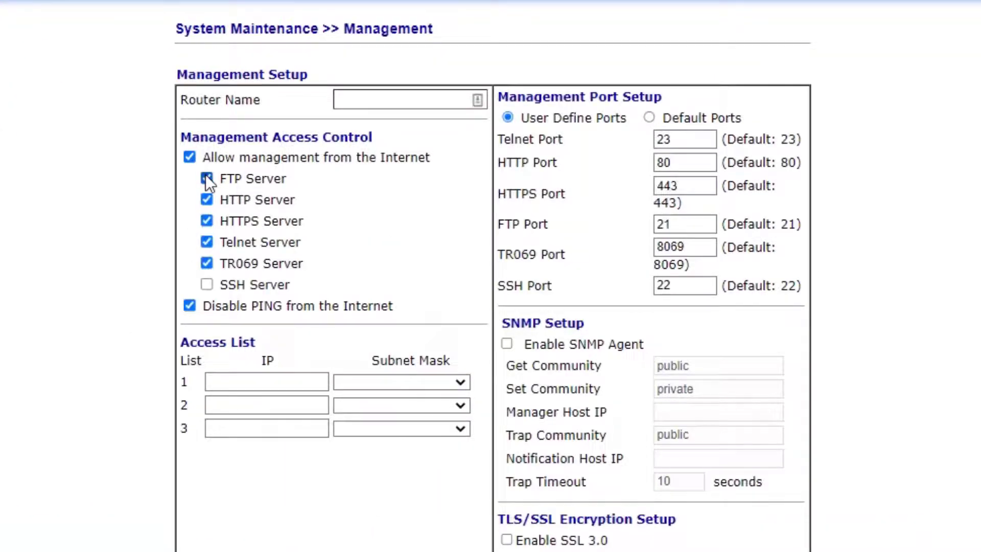
Keep FTP Server access from the Internet enabled and select the WAN 2 address 192.168.100.76
click(207, 179)
click(207, 178)
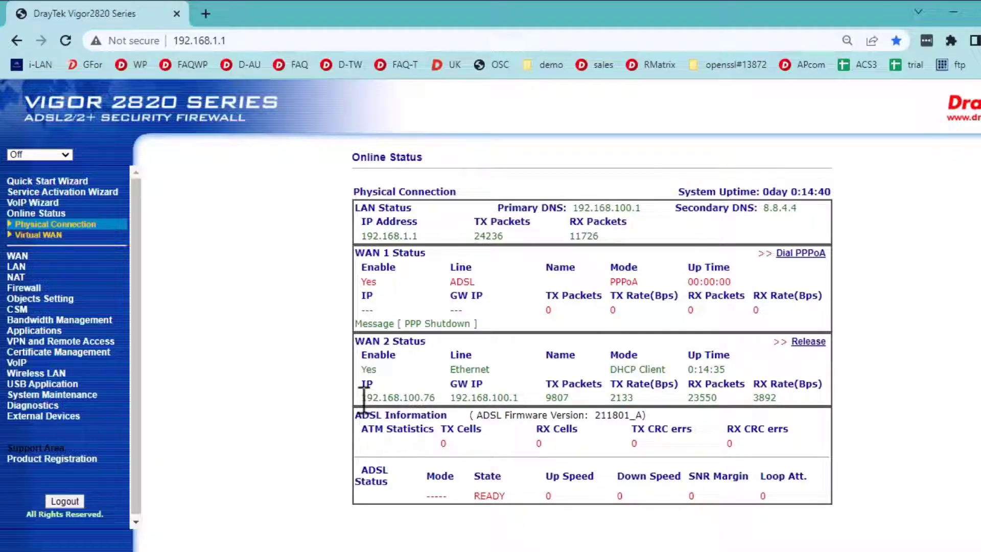
drag(364, 401, 432, 404)
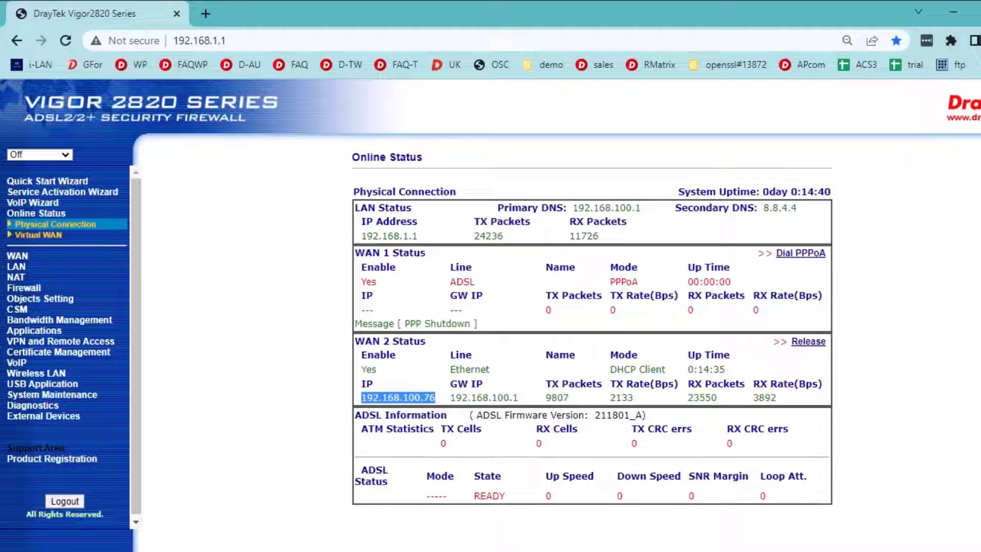
Quickconnect FileZilla to host 192.168.100.76 on port 21 with the router's admin username and password
key(alt+Tab)
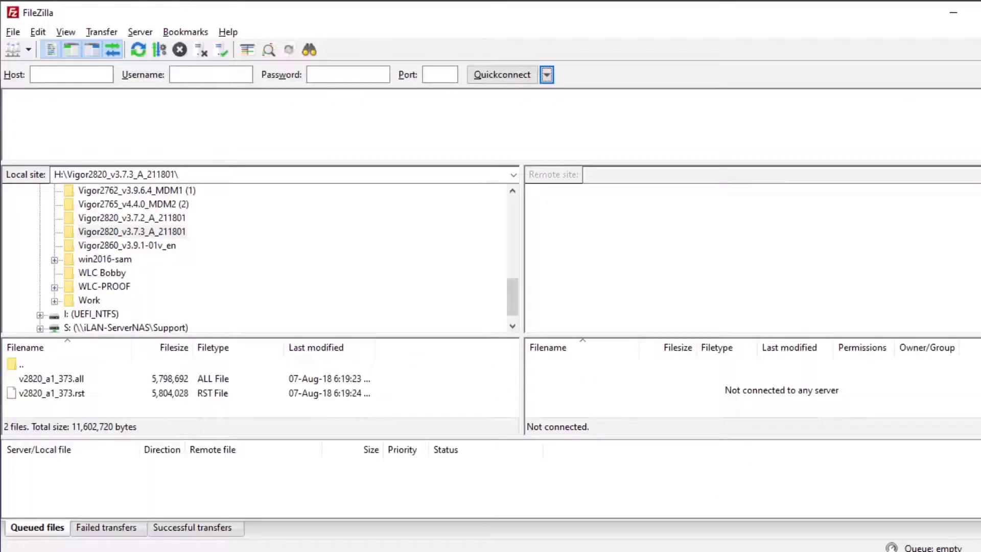
click(74, 75)
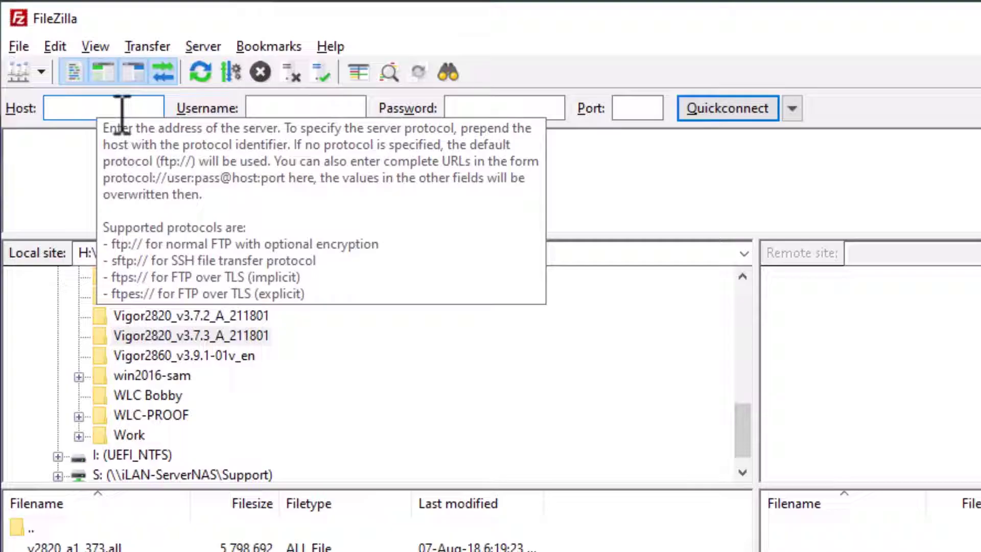
text(192.168.100.76)
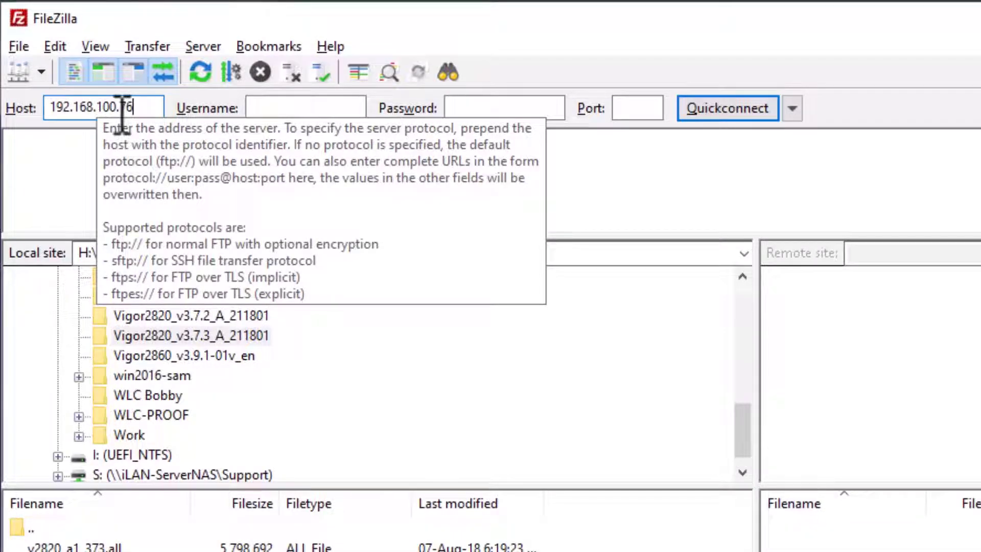
click(283, 113)
text(admin)
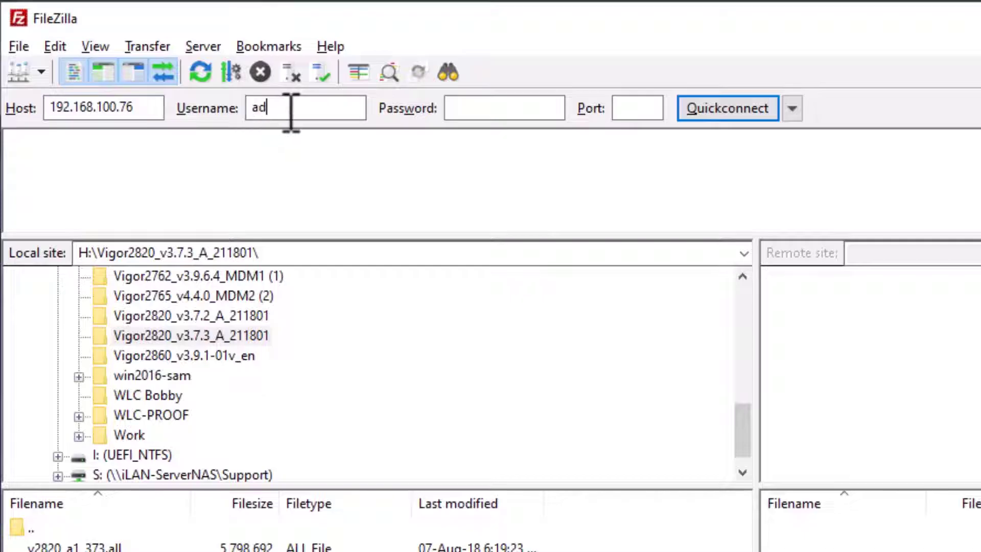
click(460, 108)
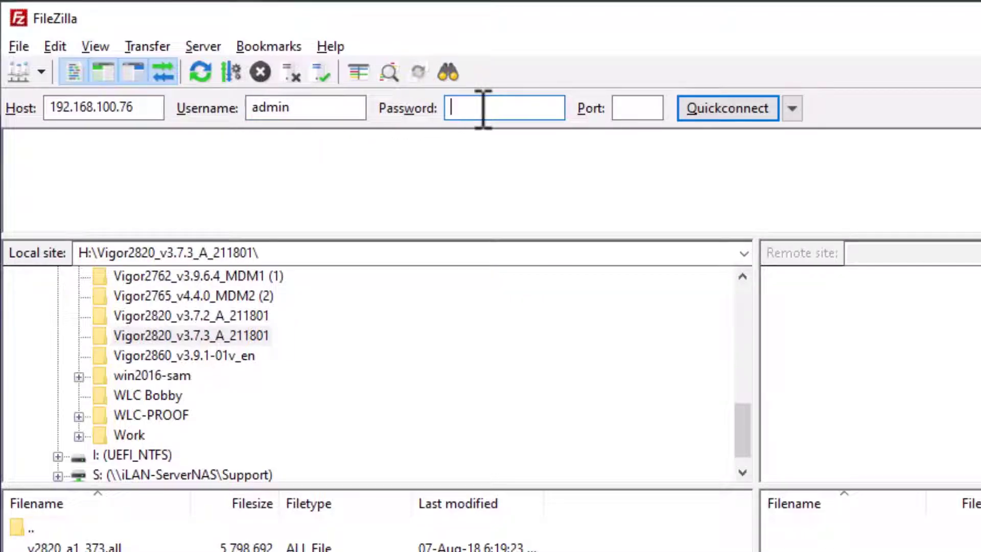
text(•••••)
click(648, 107)
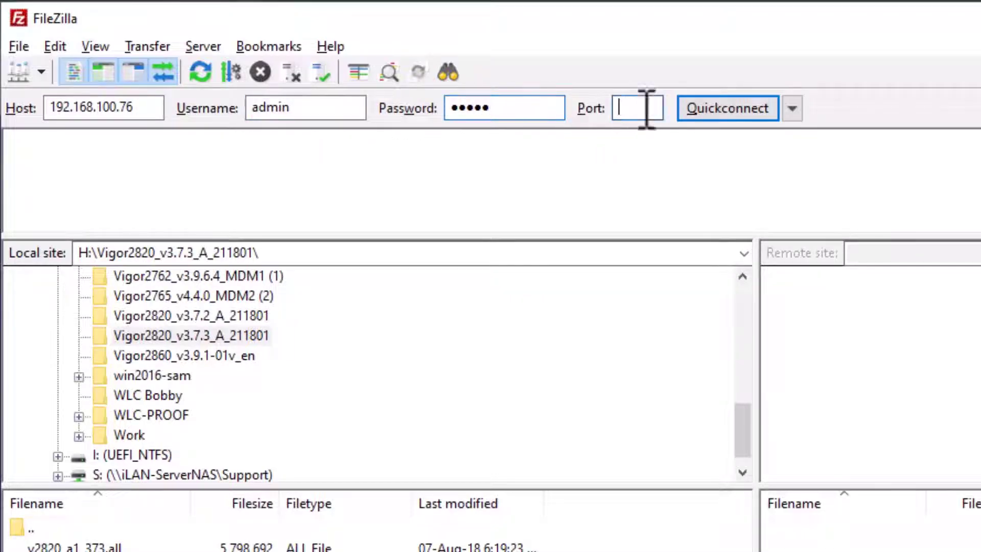
text(21)
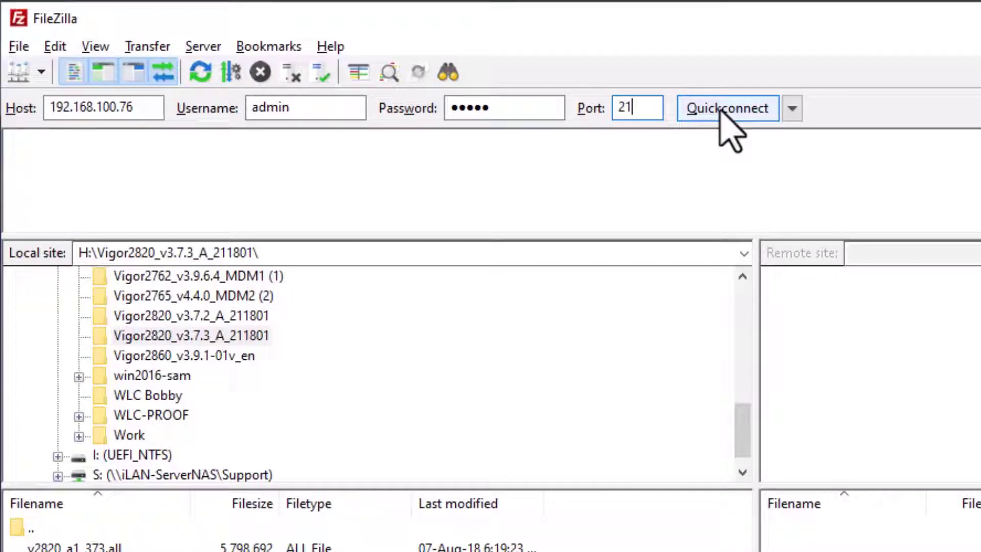
click(715, 111)
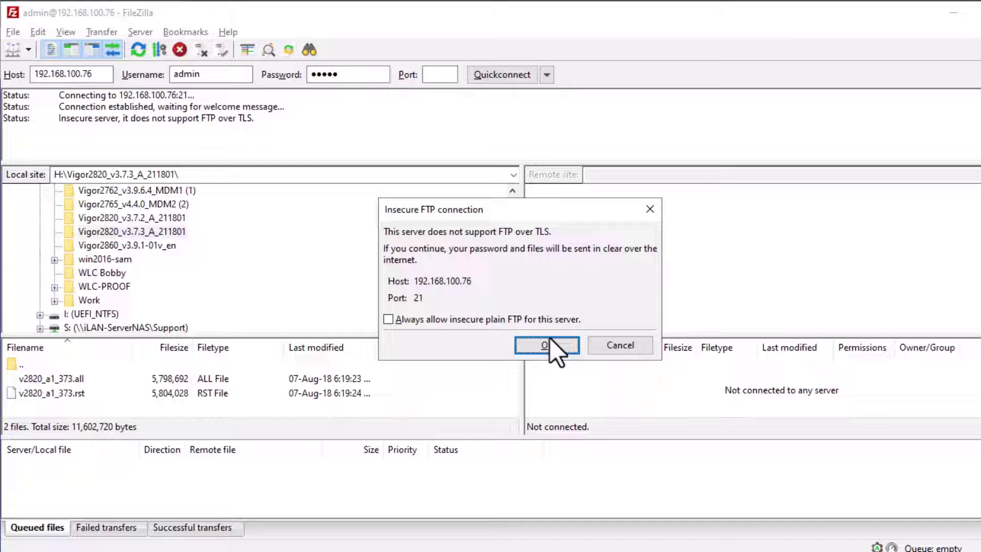
Accept the insecure FTP warning and upload v2820_a1_373.all to the router's root folder
click(551, 344)
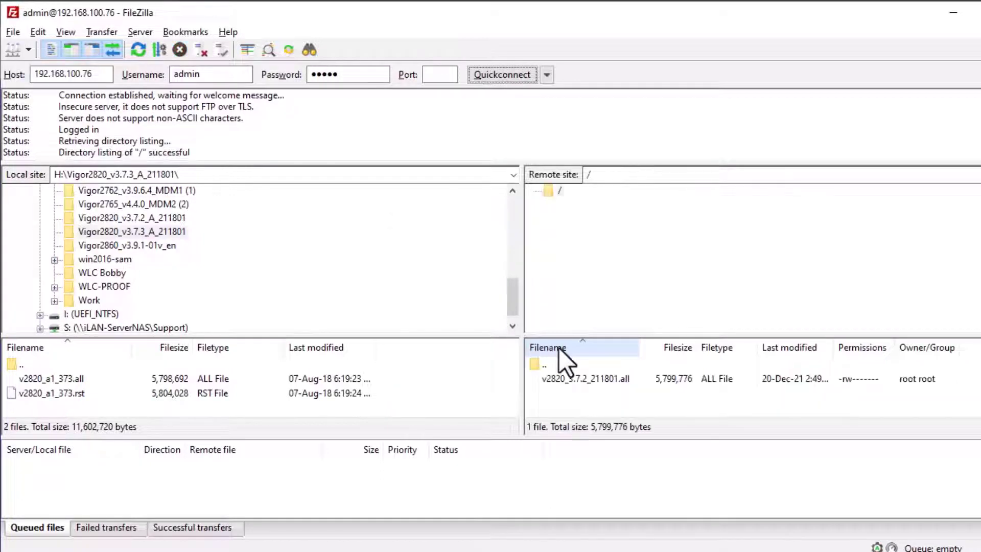
click(609, 381)
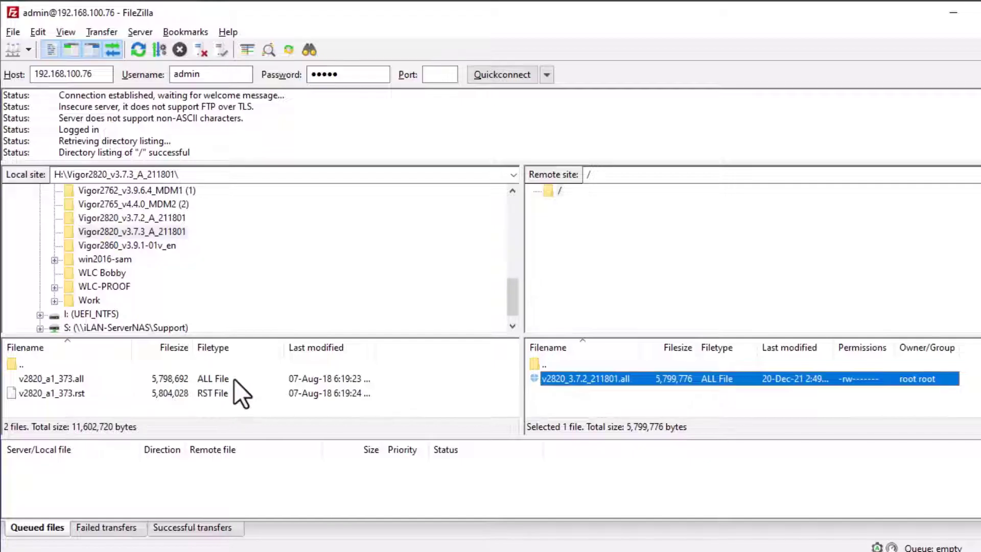
click(72, 381)
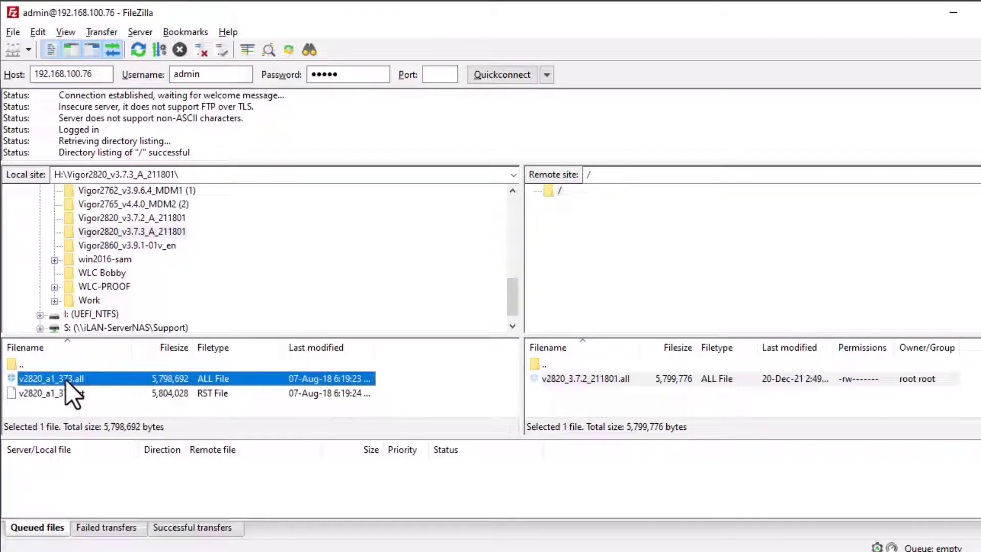
drag(66, 380, 568, 404)
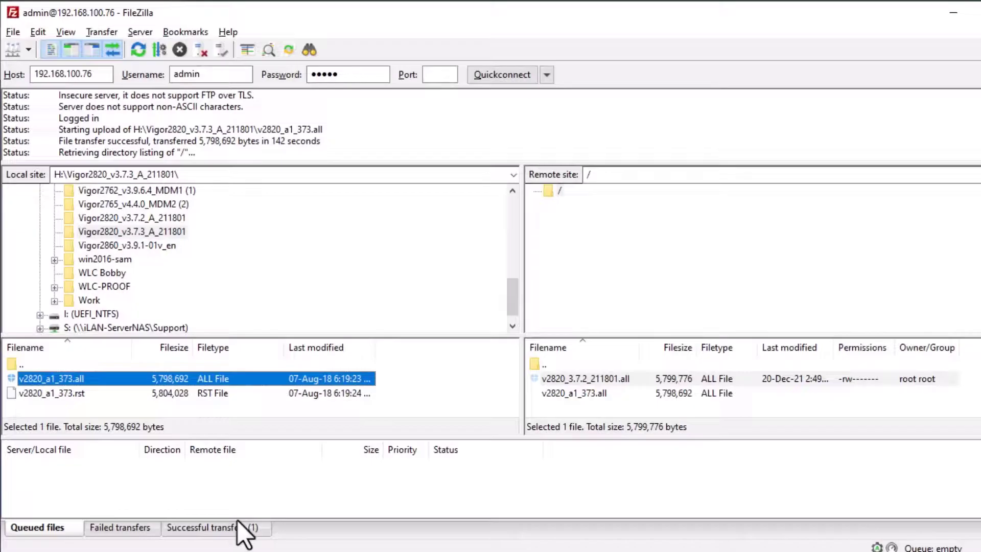
Confirm the upload under Successful transfers and on the remote pane, then disconnect
click(235, 527)
click(235, 483)
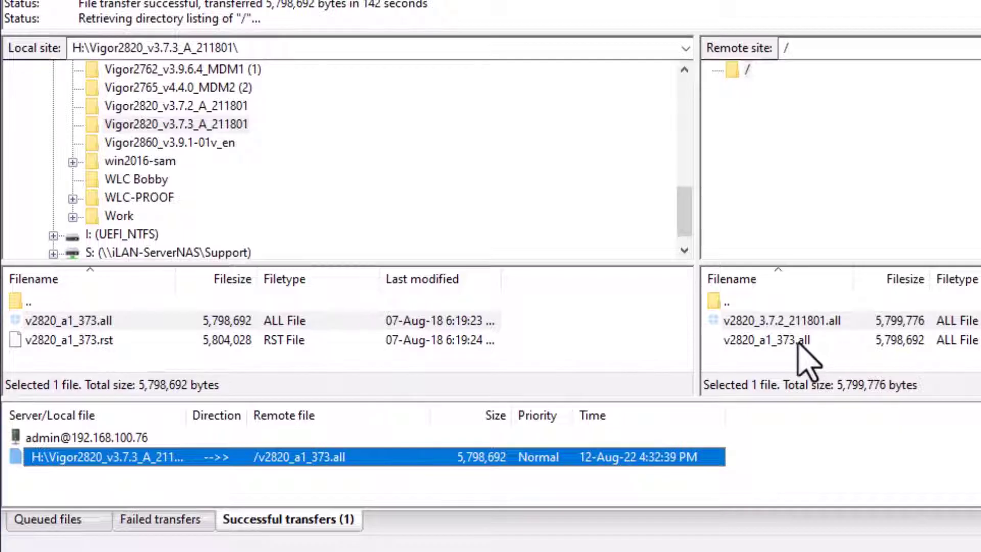
click(798, 341)
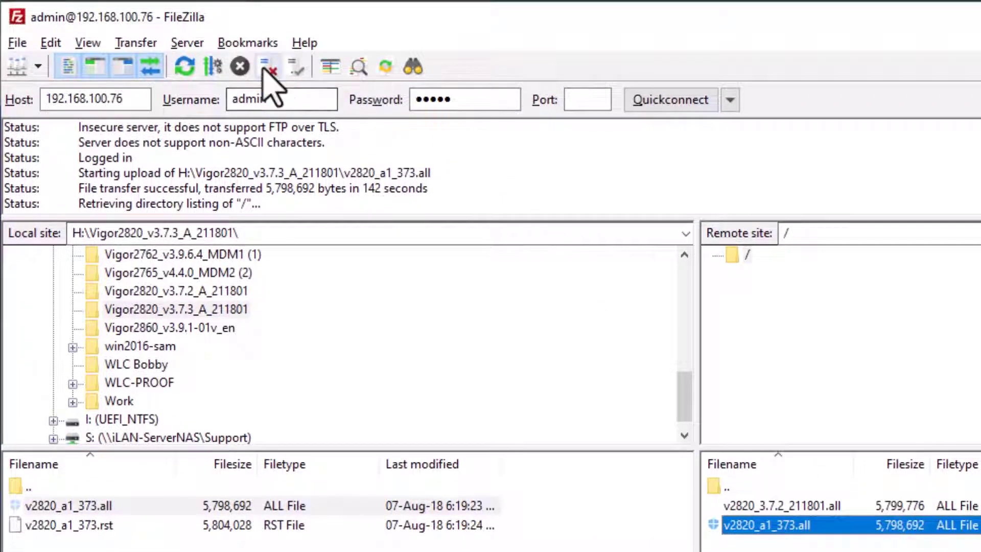
click(266, 40)
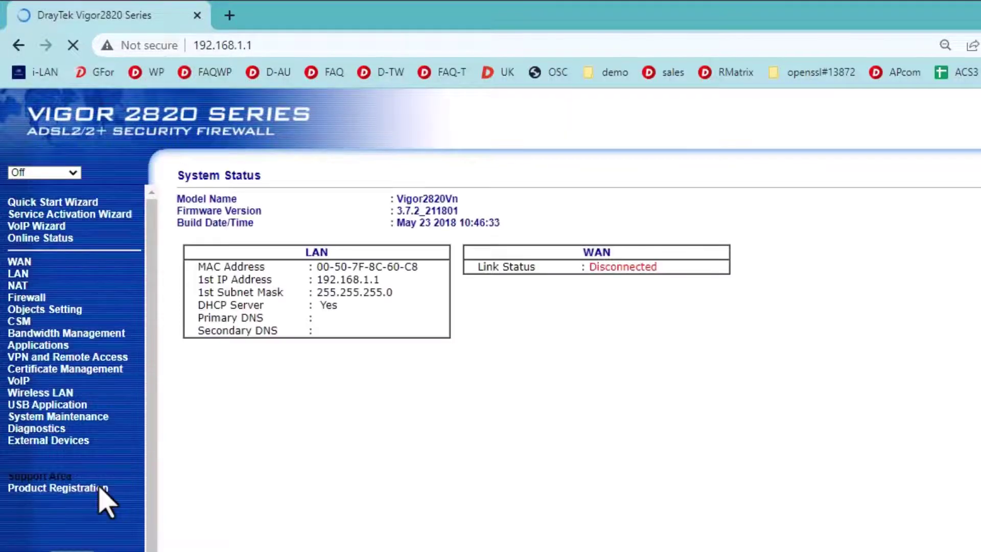
click(50, 418)
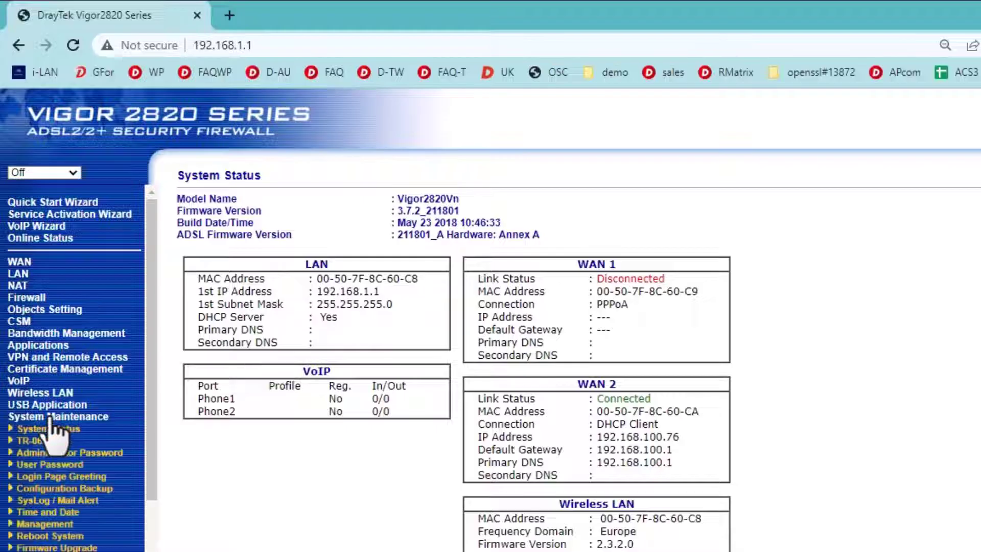
click(68, 537)
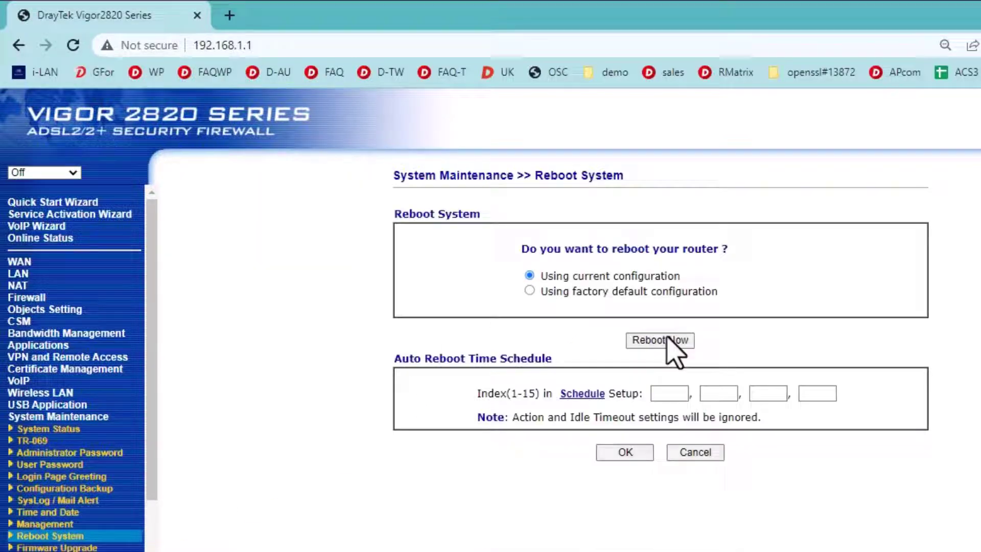
click(665, 341)
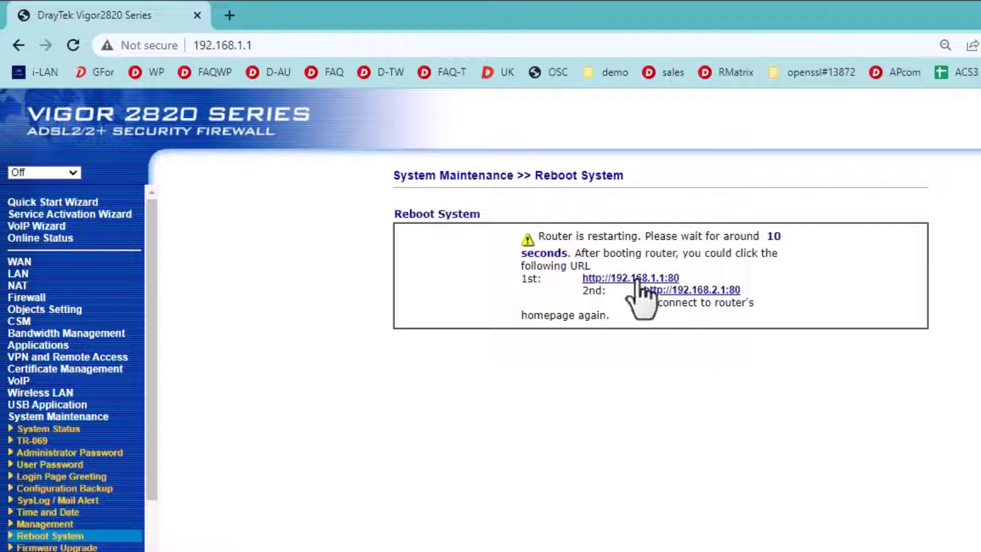
click(637, 278)
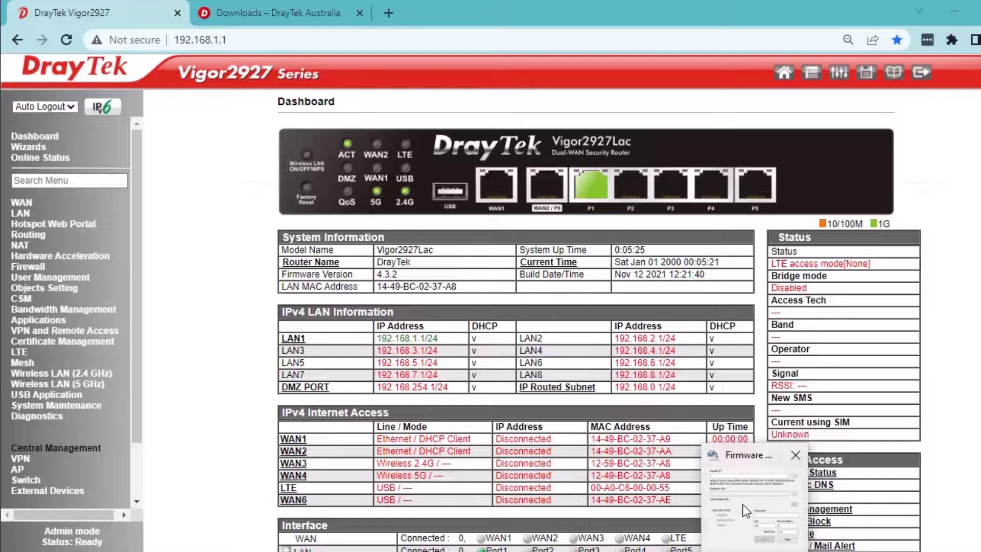
In the Firmware Upgrade Utility, enter router IP 192.168.1.1, load Vigor2927_v4.4.0_en\v2927_440.all, and type the router password
click(745, 513)
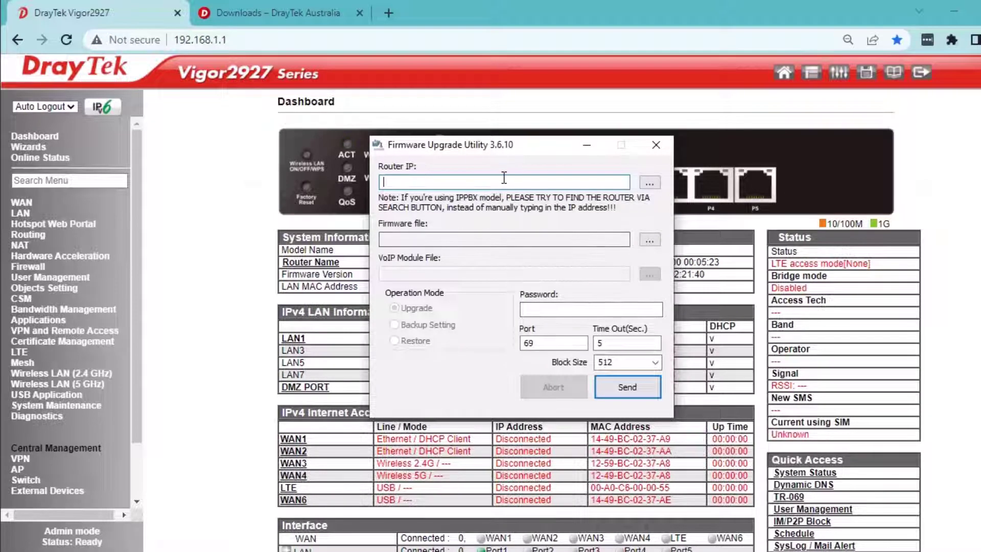
text(19)
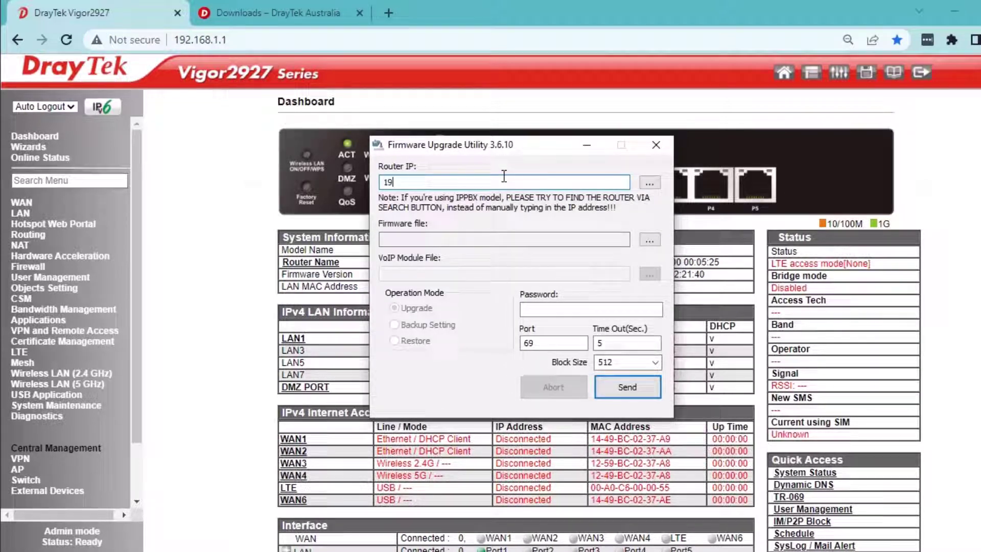
text(2.168.1.1)
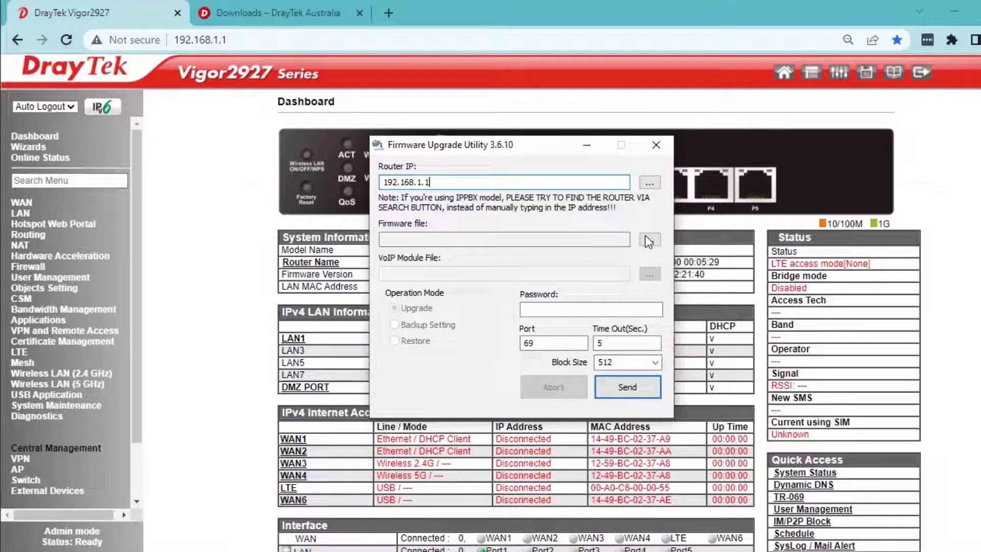
click(647, 240)
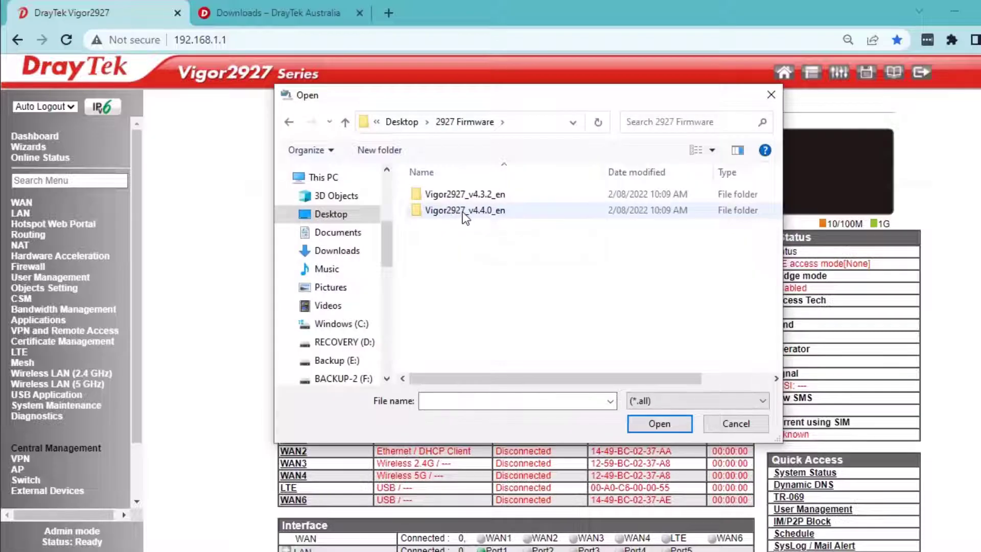
click(463, 212)
double_click(463, 211)
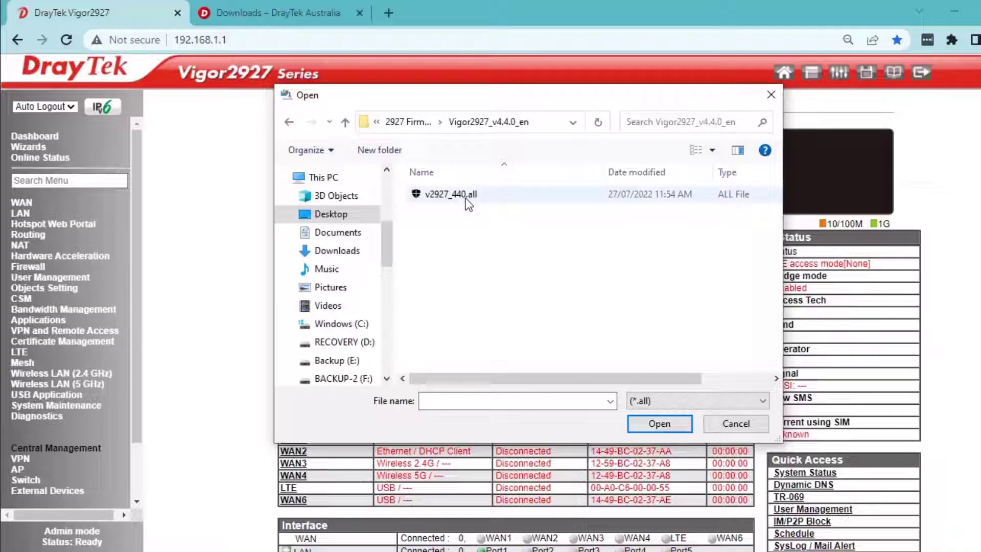
click(467, 198)
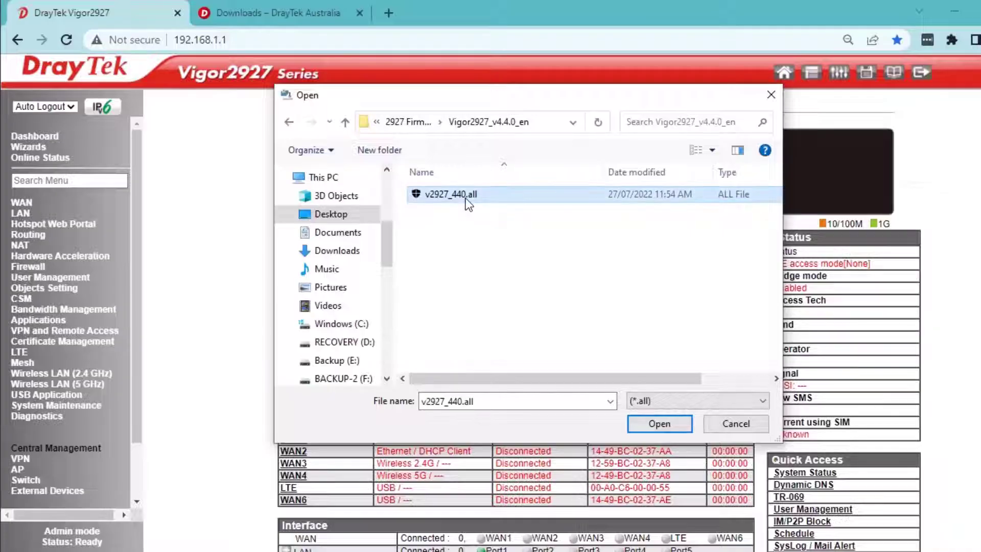
click(653, 423)
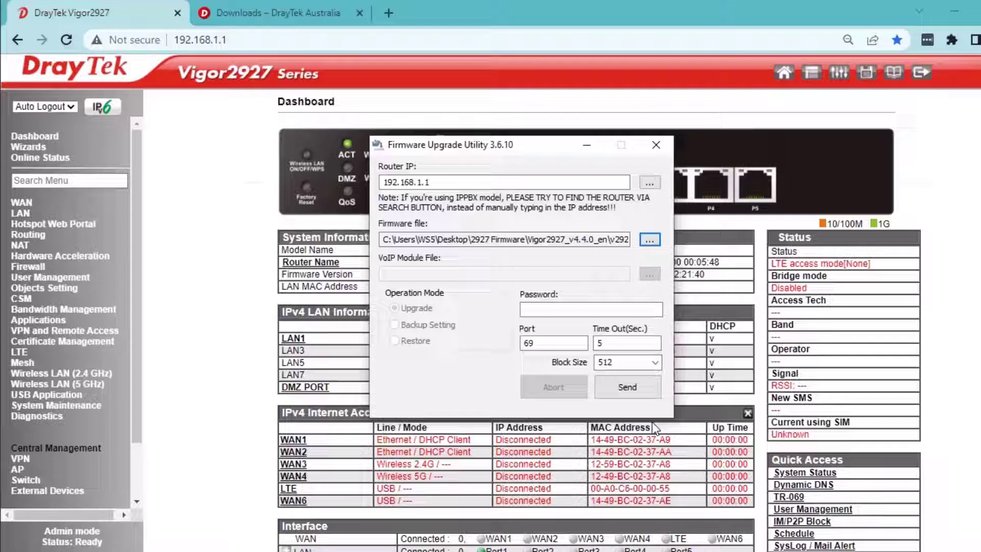
click(551, 310)
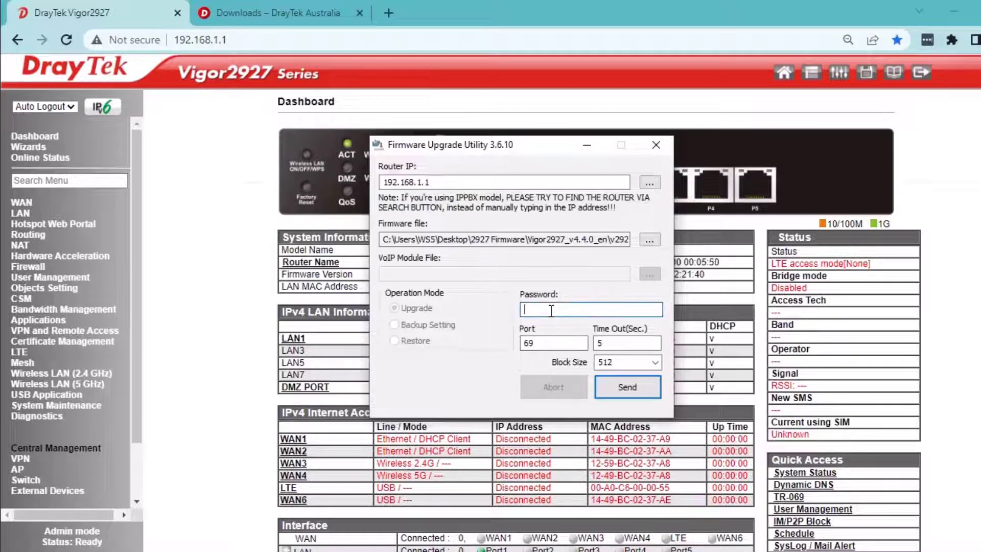
text(•••)
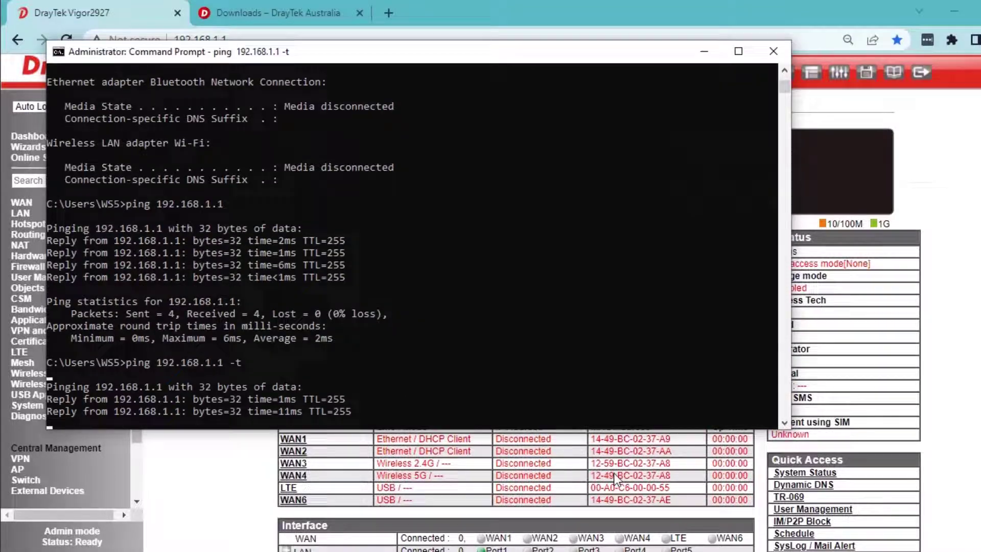
Send the v2927_440.all firmware to router 192.168.1.1 from the upgrade utility
key(alt+Tab)
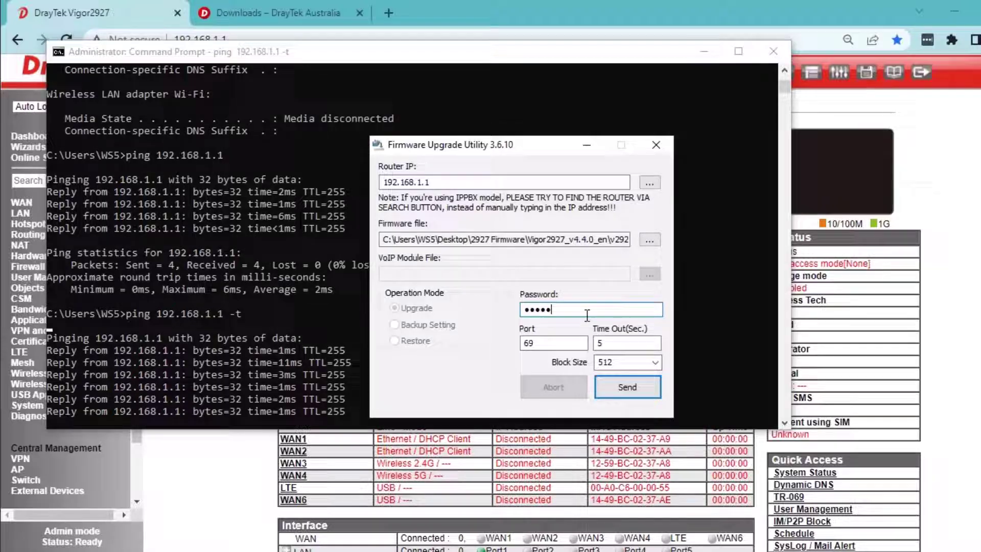
click(638, 386)
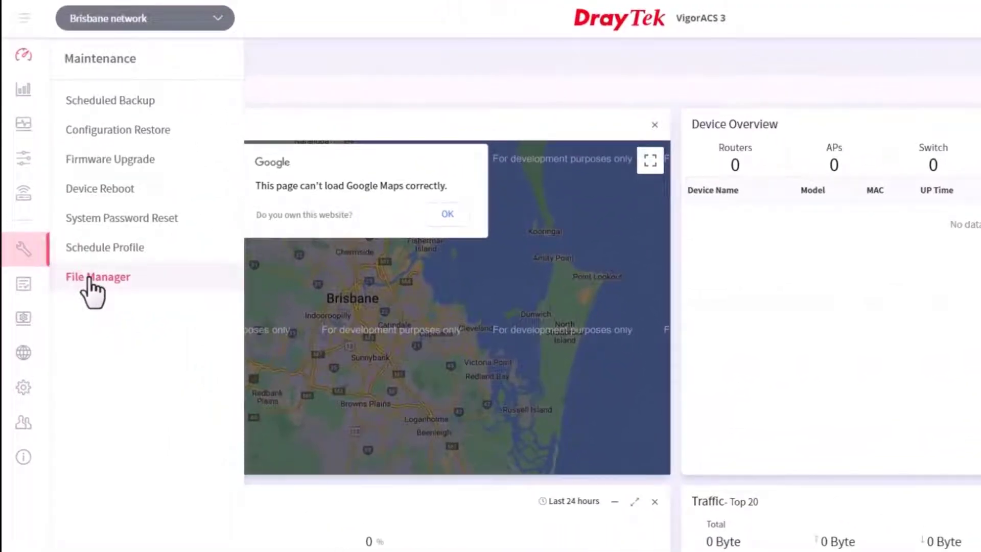
Show the Maintenance > File Manager contents for the SDWAN user group
click(97, 277)
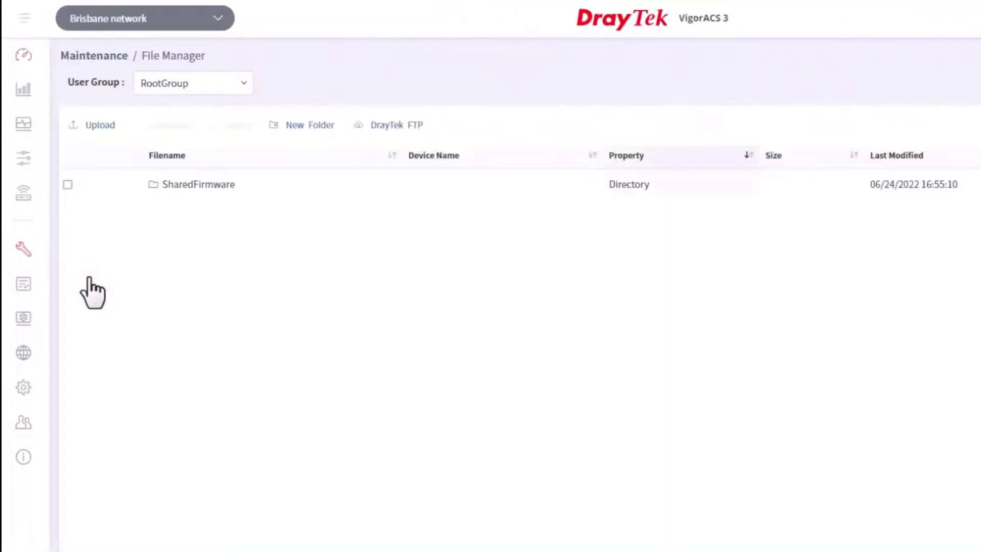
click(239, 85)
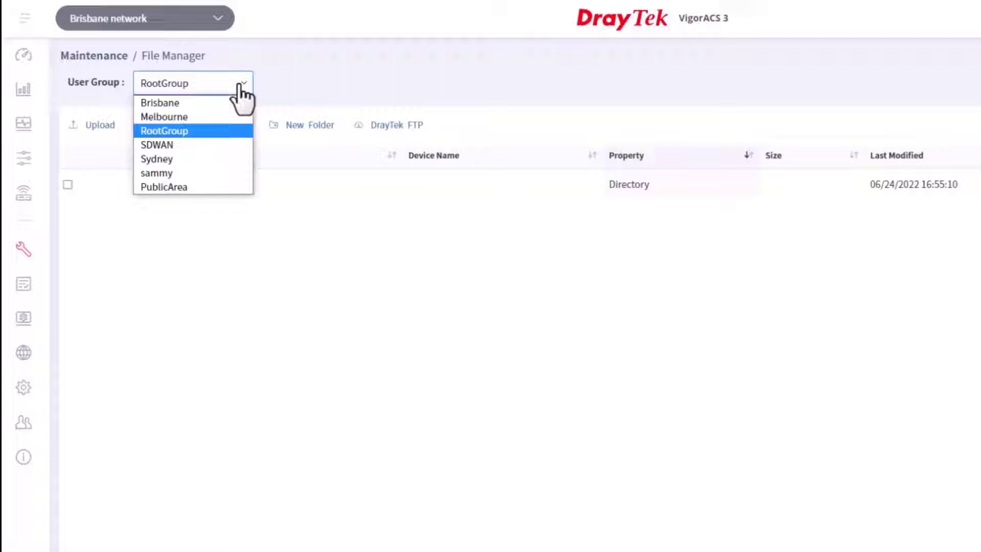
click(197, 145)
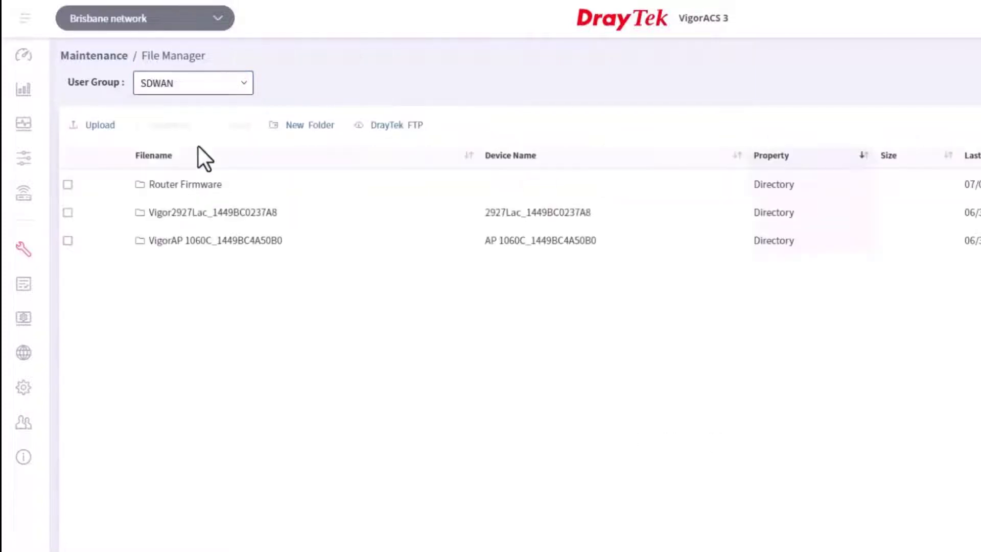
Upload v2927_440.all (22.08 MB) into the SDWAN group's File Manager storage
click(97, 134)
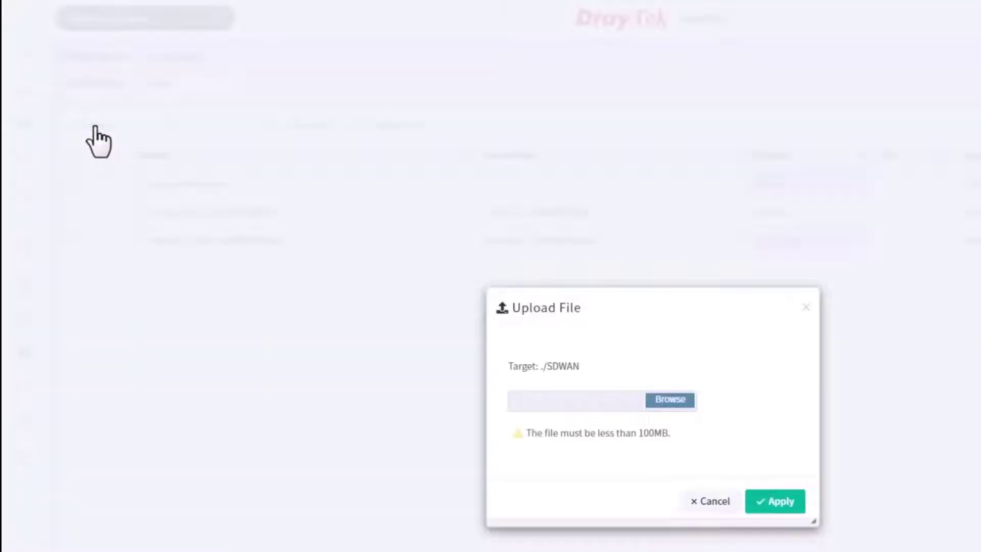
click(662, 399)
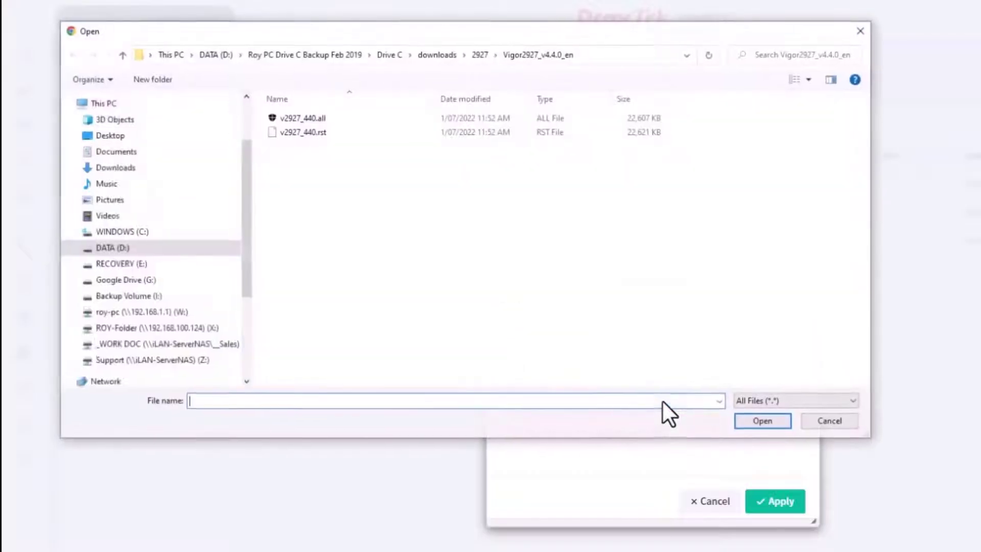
click(317, 116)
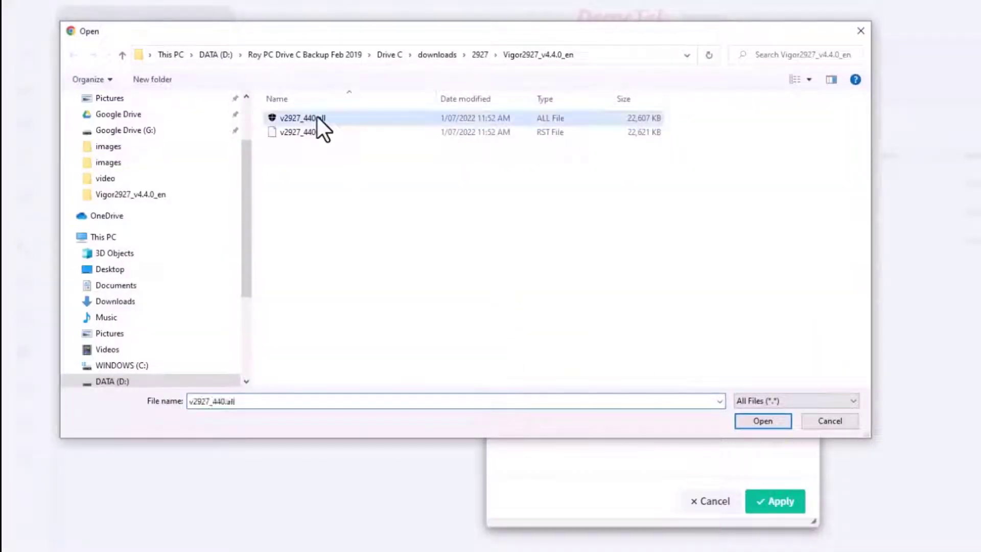
click(757, 421)
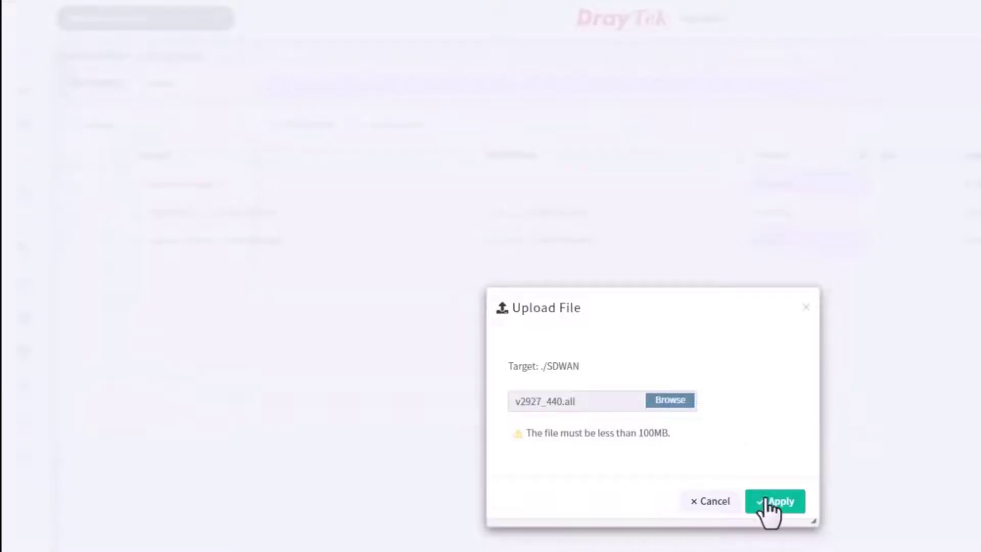
click(770, 508)
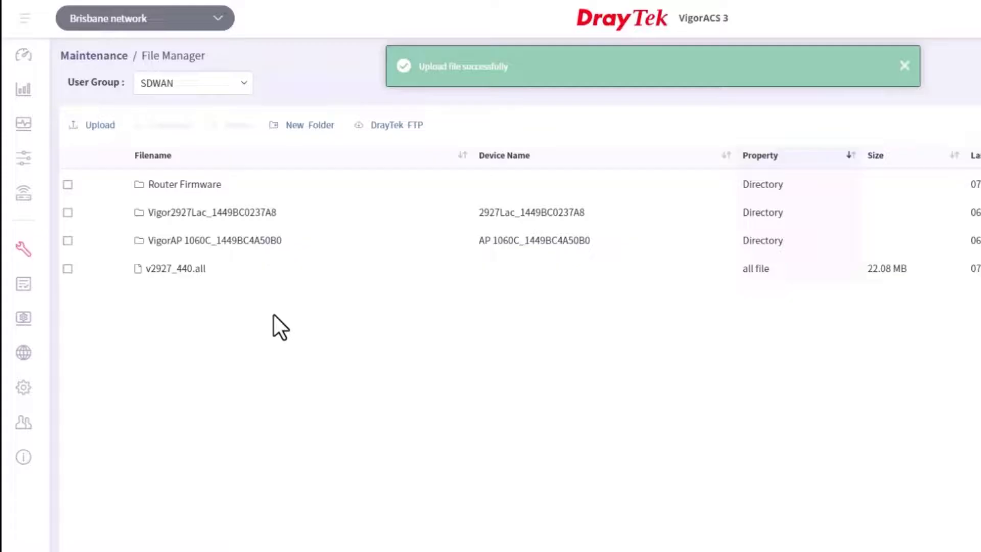
Go to Maintenance > Firmware Upgrade and select the SDWAN user group
click(23, 260)
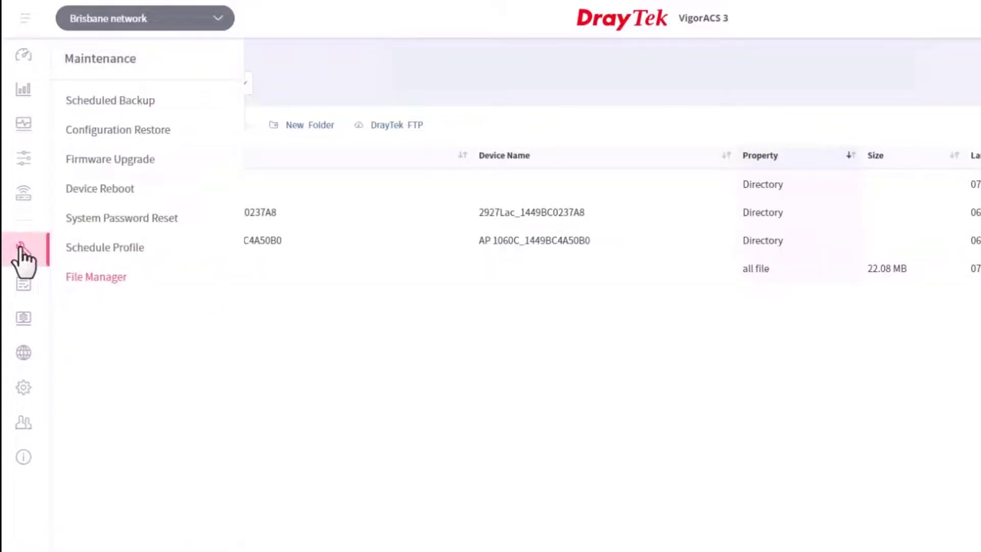
click(113, 161)
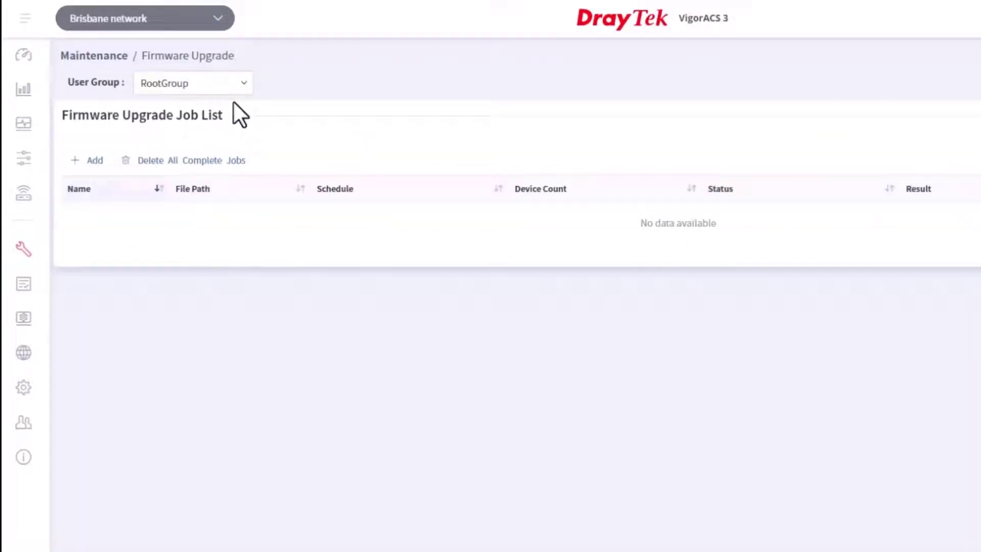
click(243, 84)
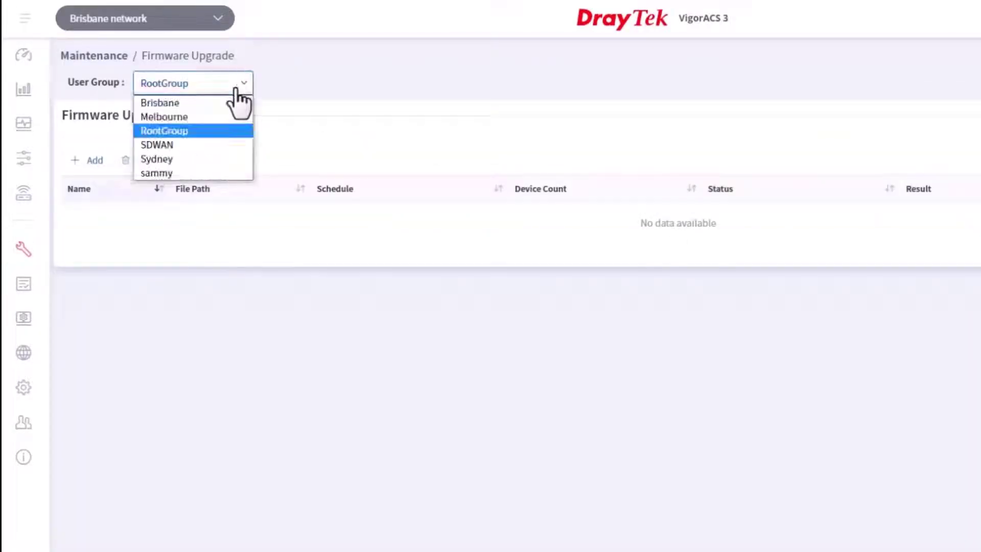
click(197, 148)
Add an enabled, scheduled upgrade job named '2927 firmware upgrade'
click(93, 159)
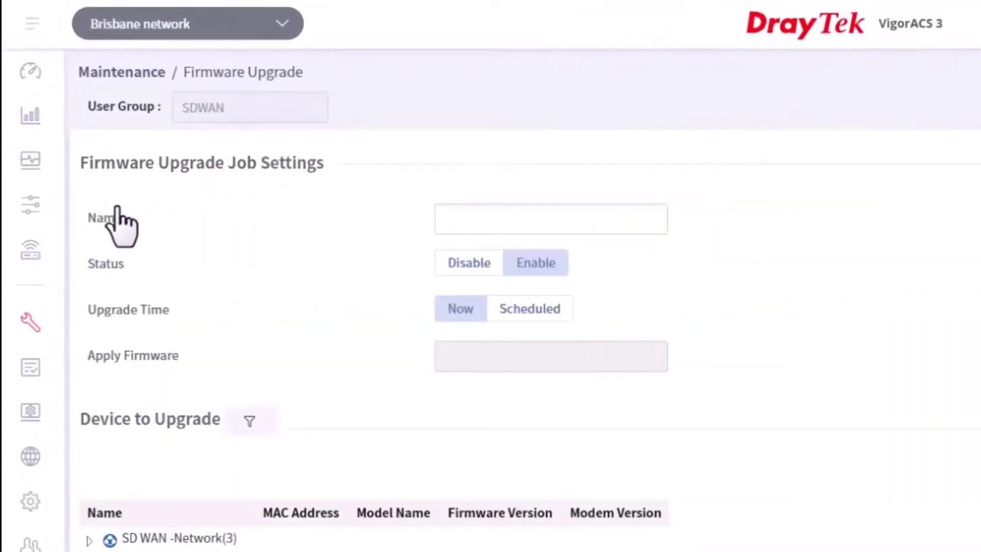
click(475, 219)
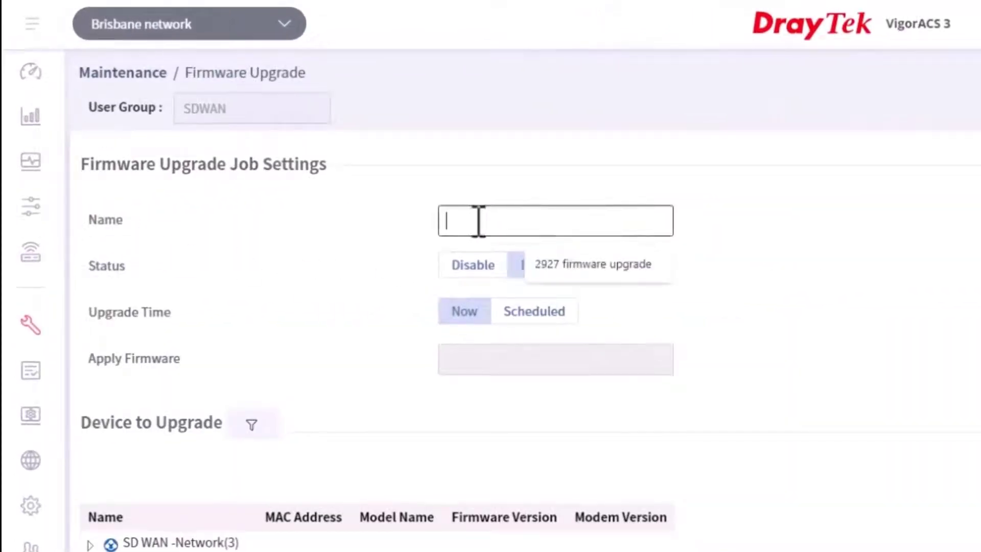
click(587, 267)
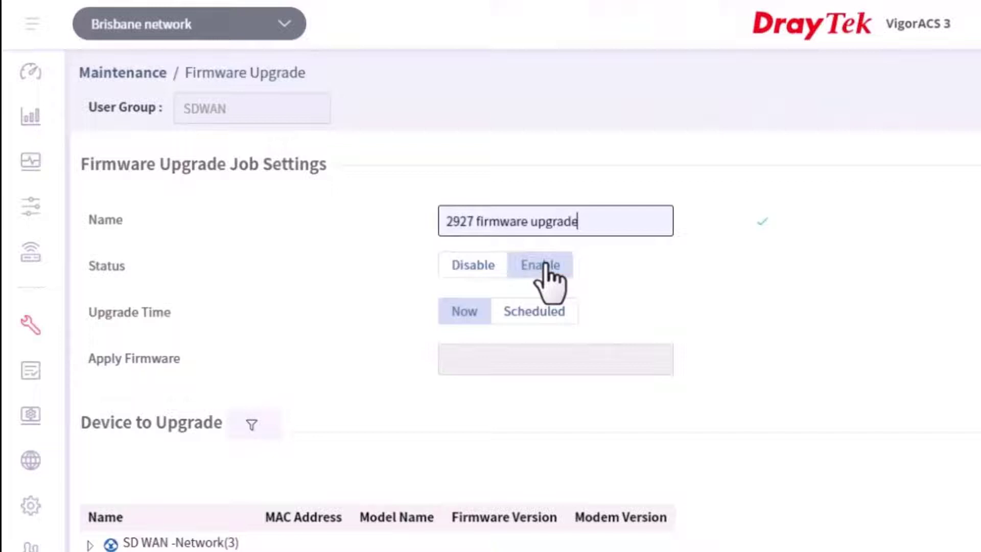
click(545, 266)
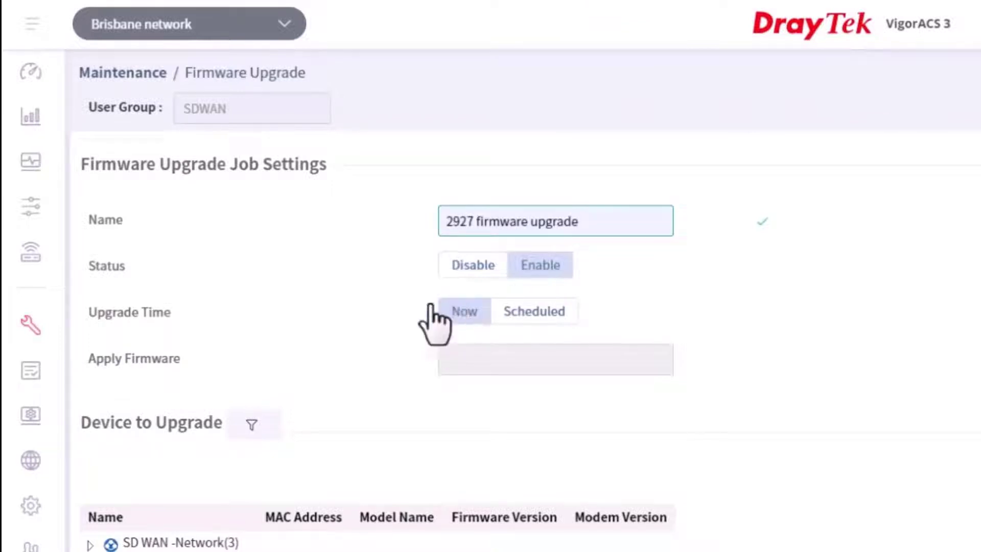
click(545, 314)
Set the job's start time to 12:10 and end time to 01:30
click(486, 358)
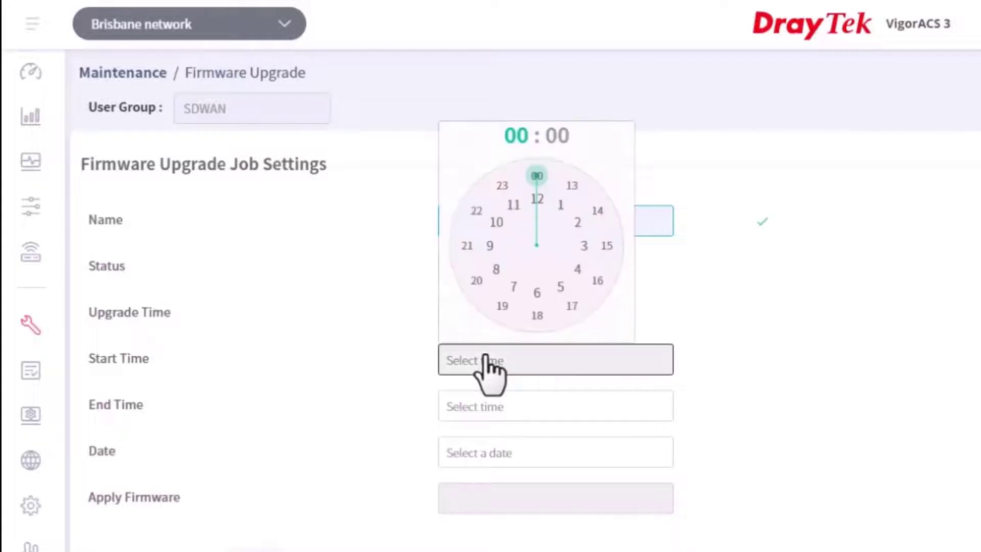
click(536, 199)
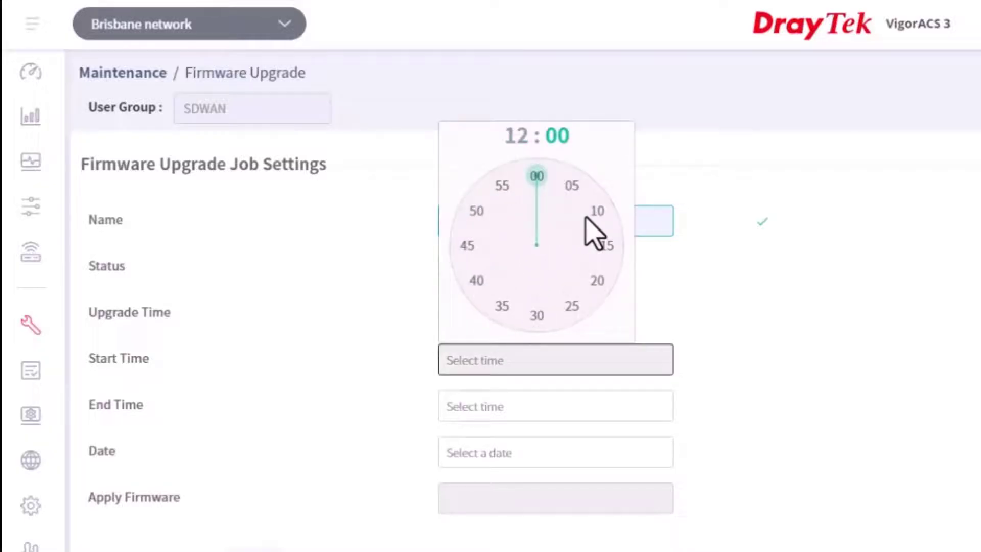
click(597, 213)
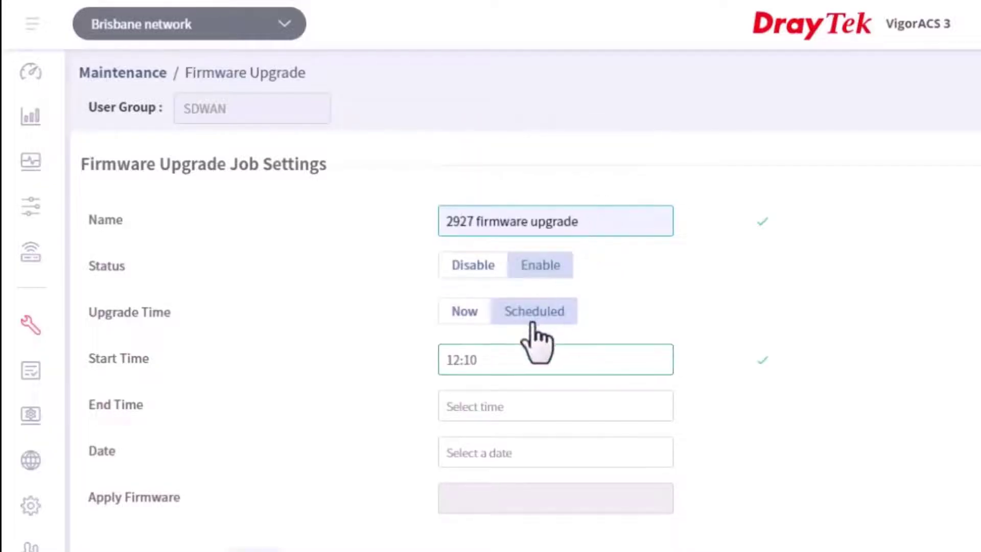
click(462, 407)
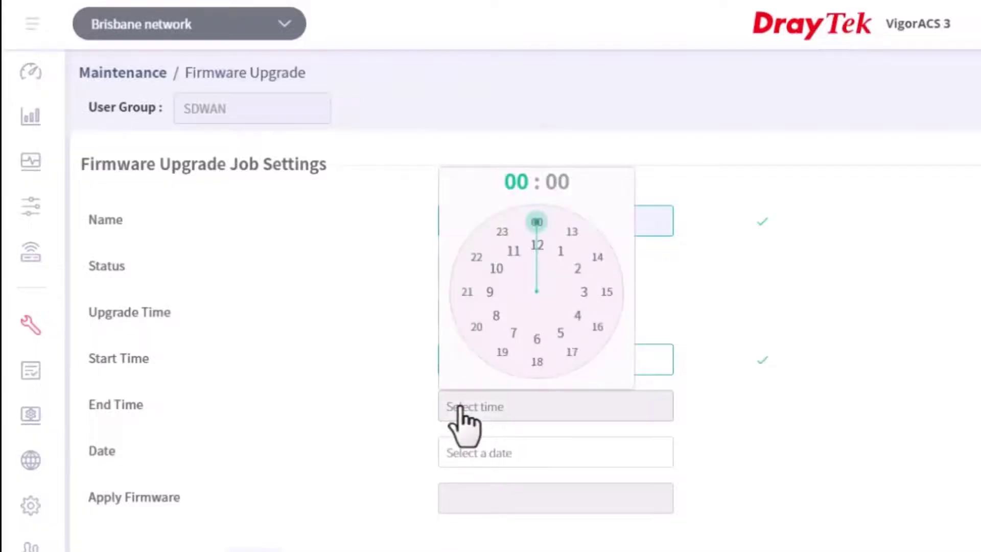
click(562, 253)
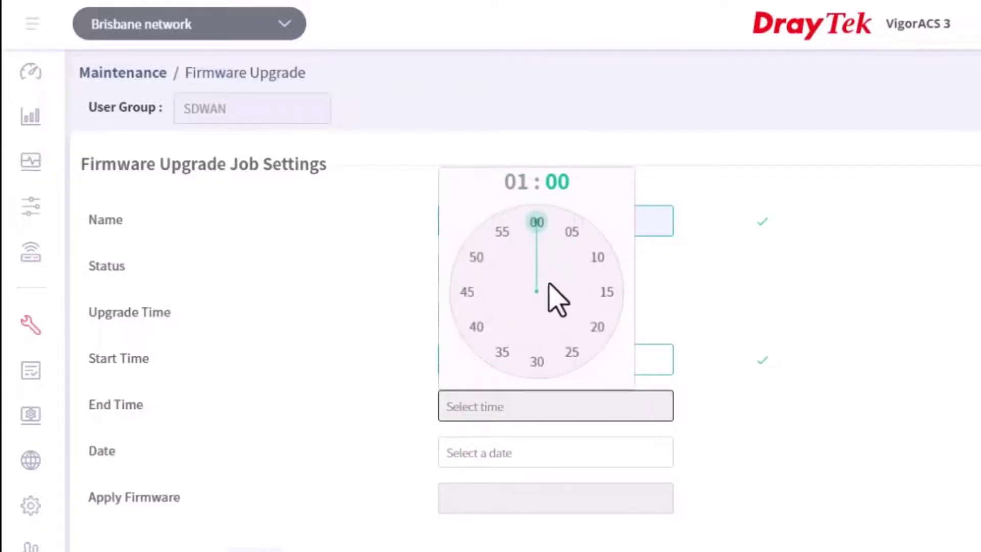
click(529, 358)
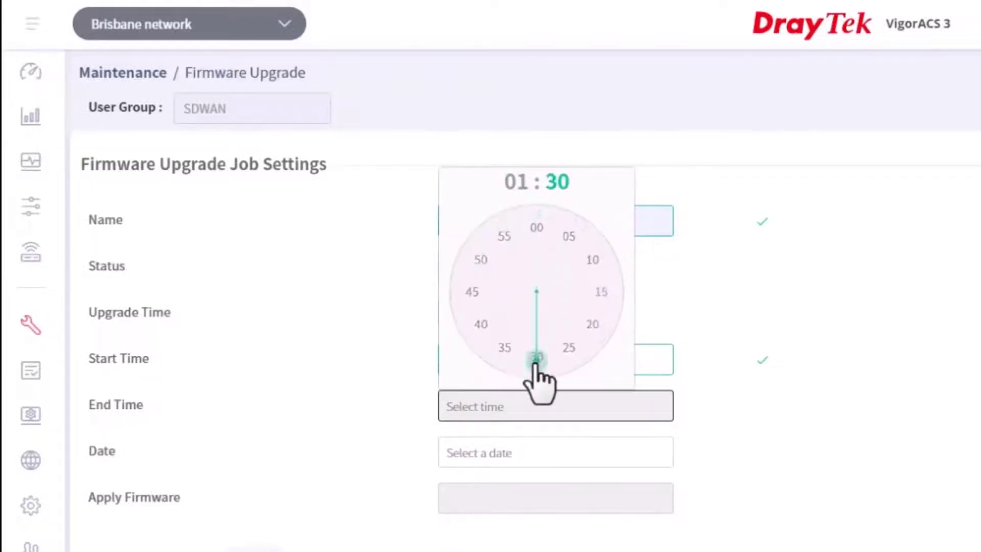
click(469, 453)
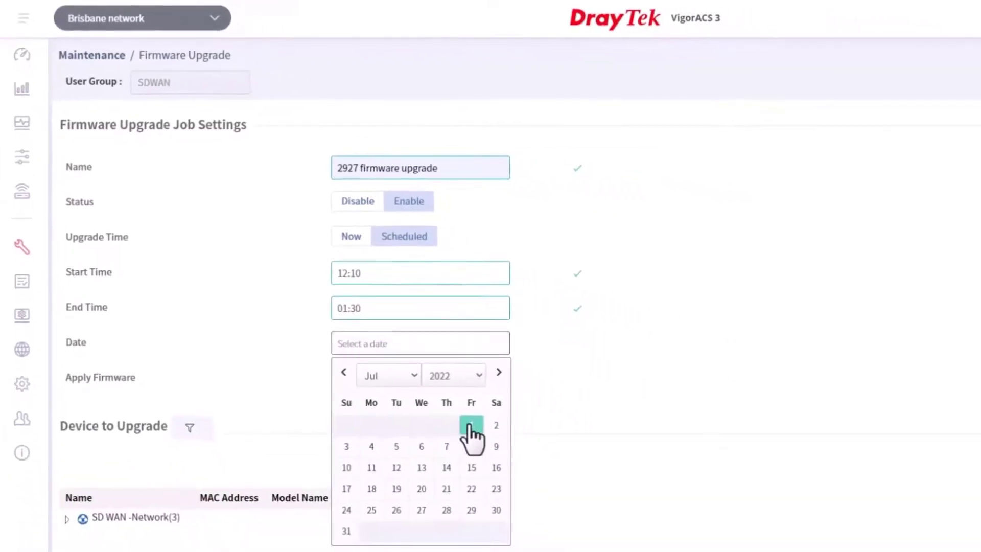
Set date 2022-07-01, firmware v2927_440.all, and tick the 2927Lac router under SD WAN -Network
click(623, 550)
click(365, 379)
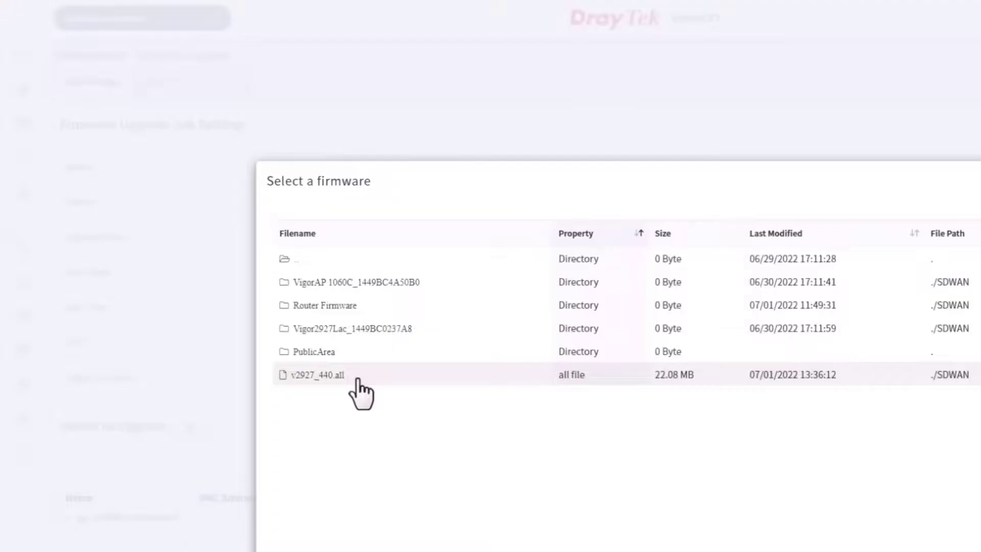
click(358, 381)
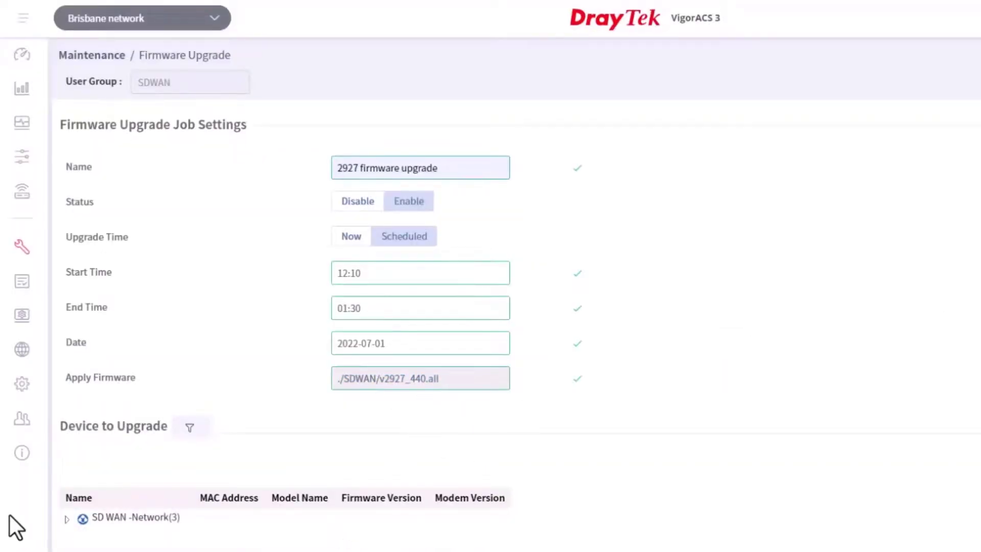
click(67, 519)
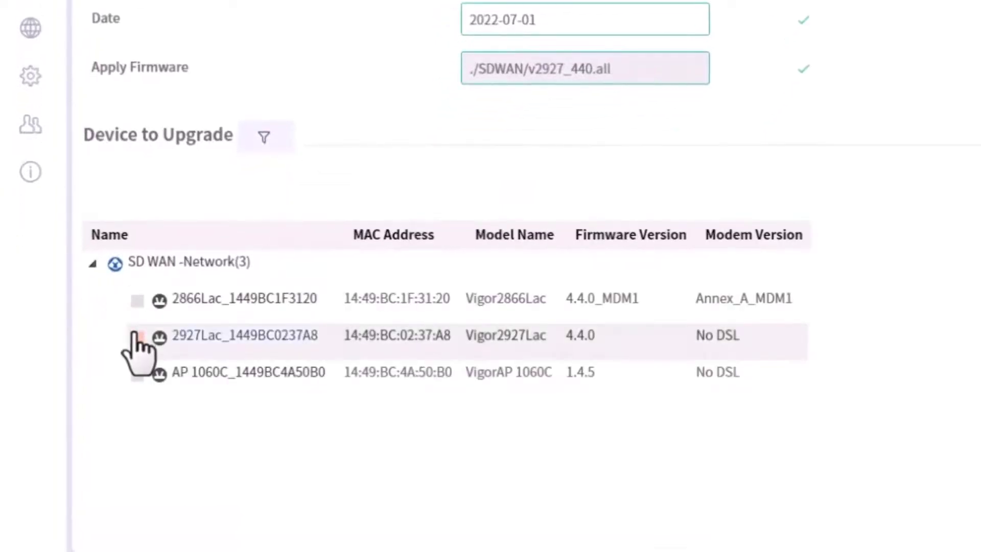
click(136, 337)
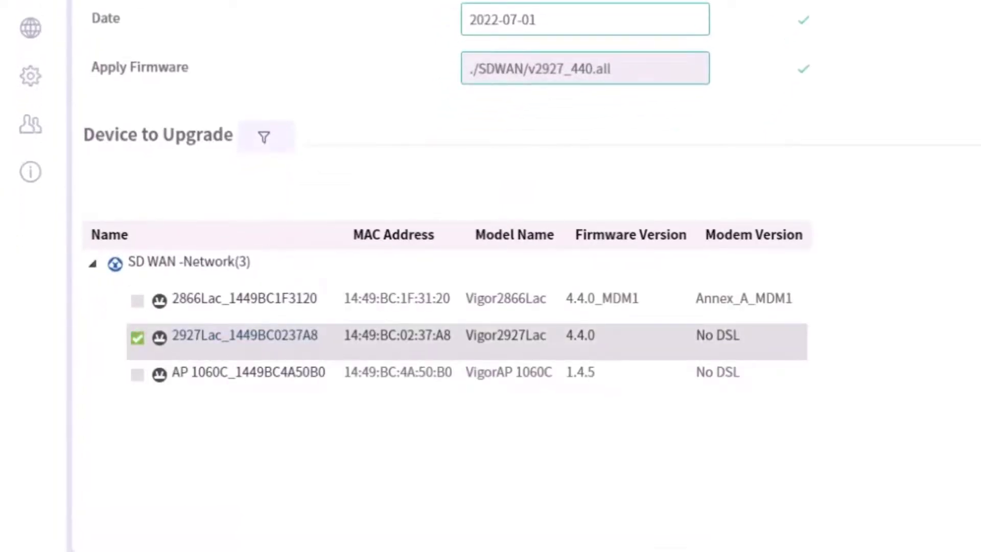